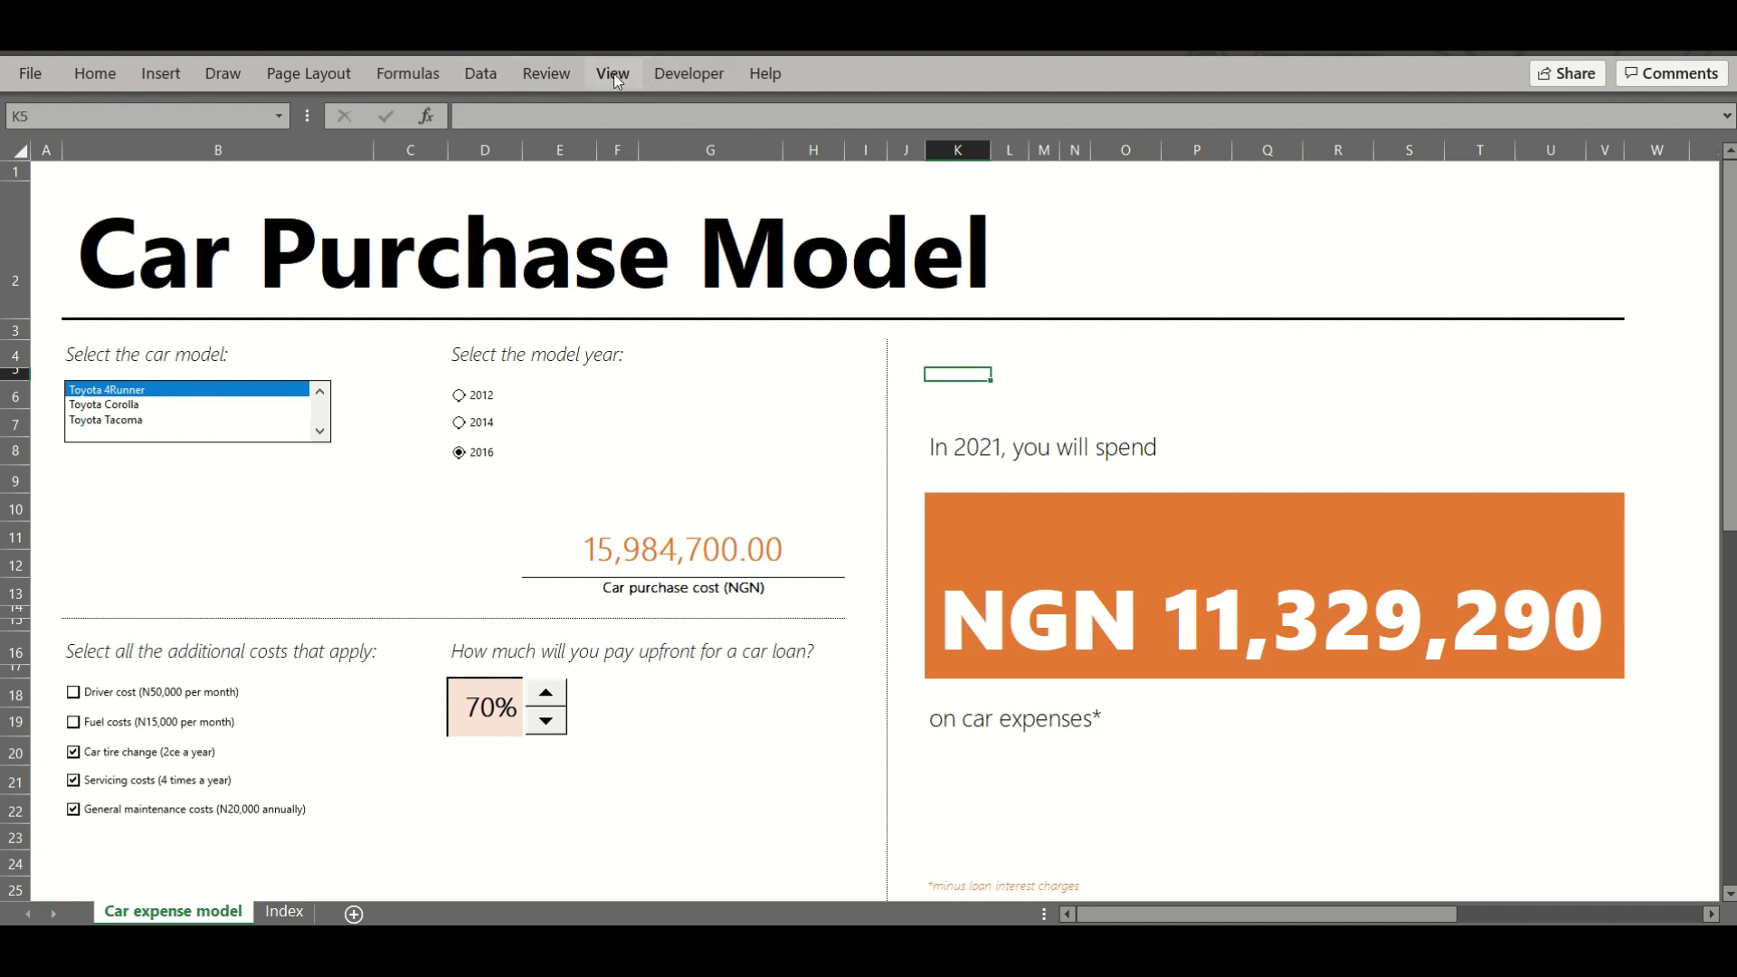
# - Toggle the Developer tab and review the ribbon customization settings in Excel Options
pyautogui.click(683, 80)
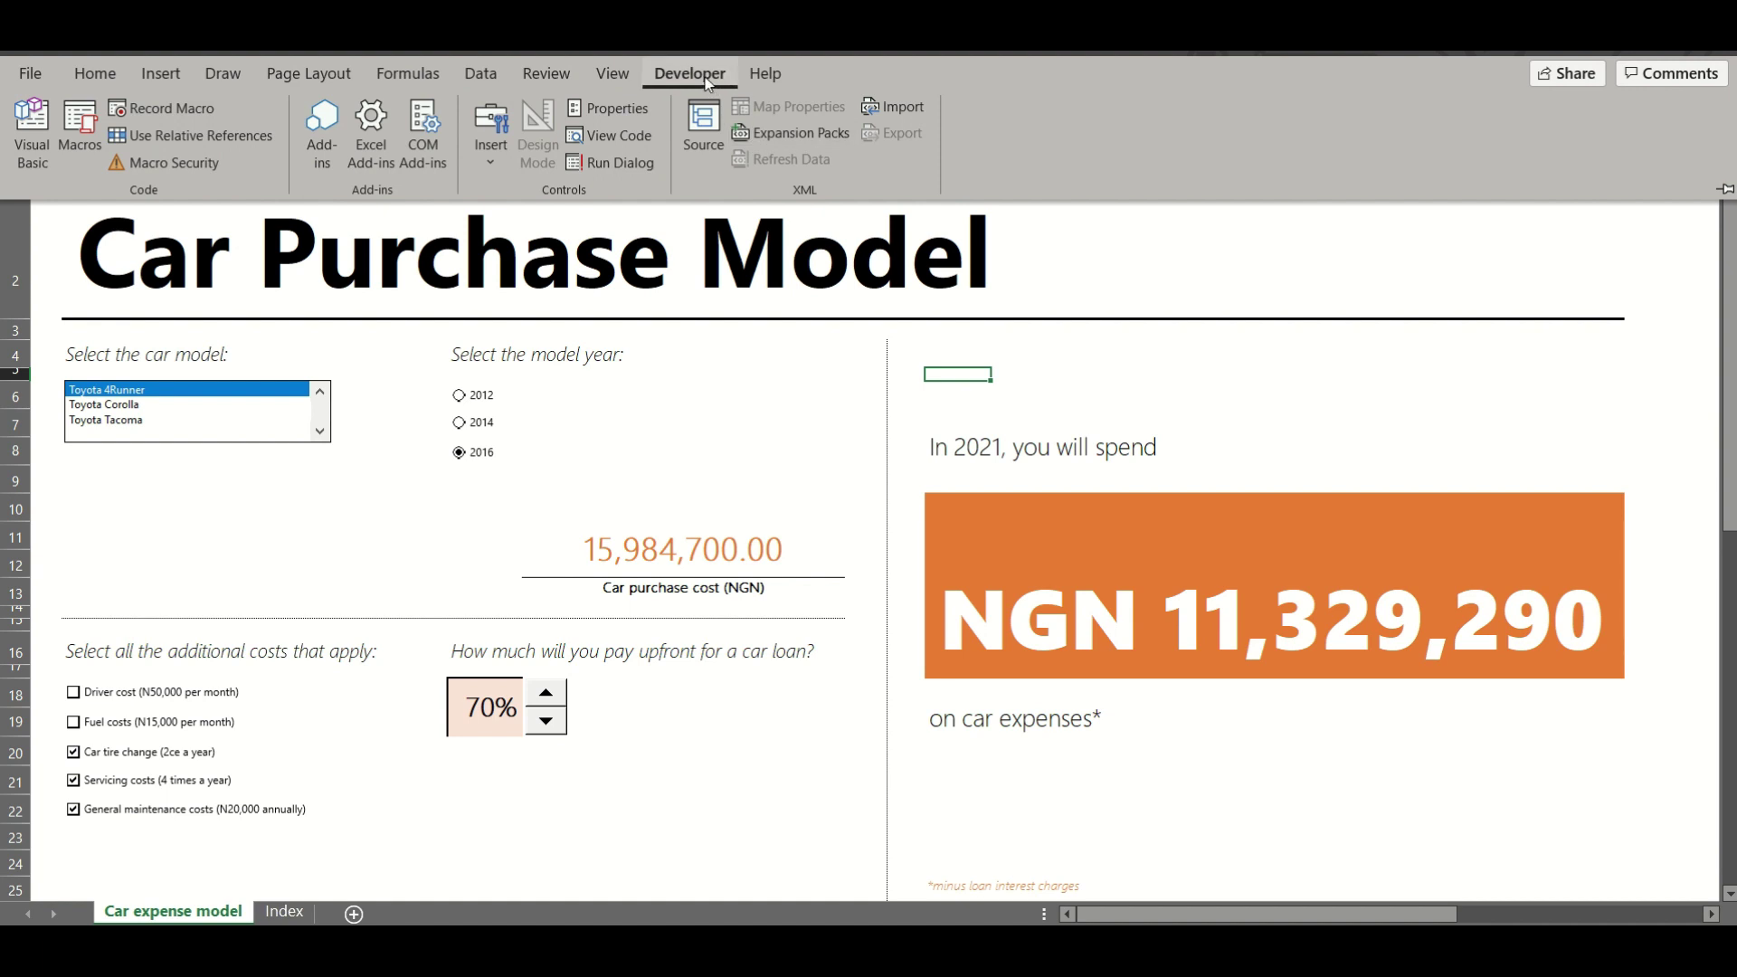
pyautogui.click(709, 80)
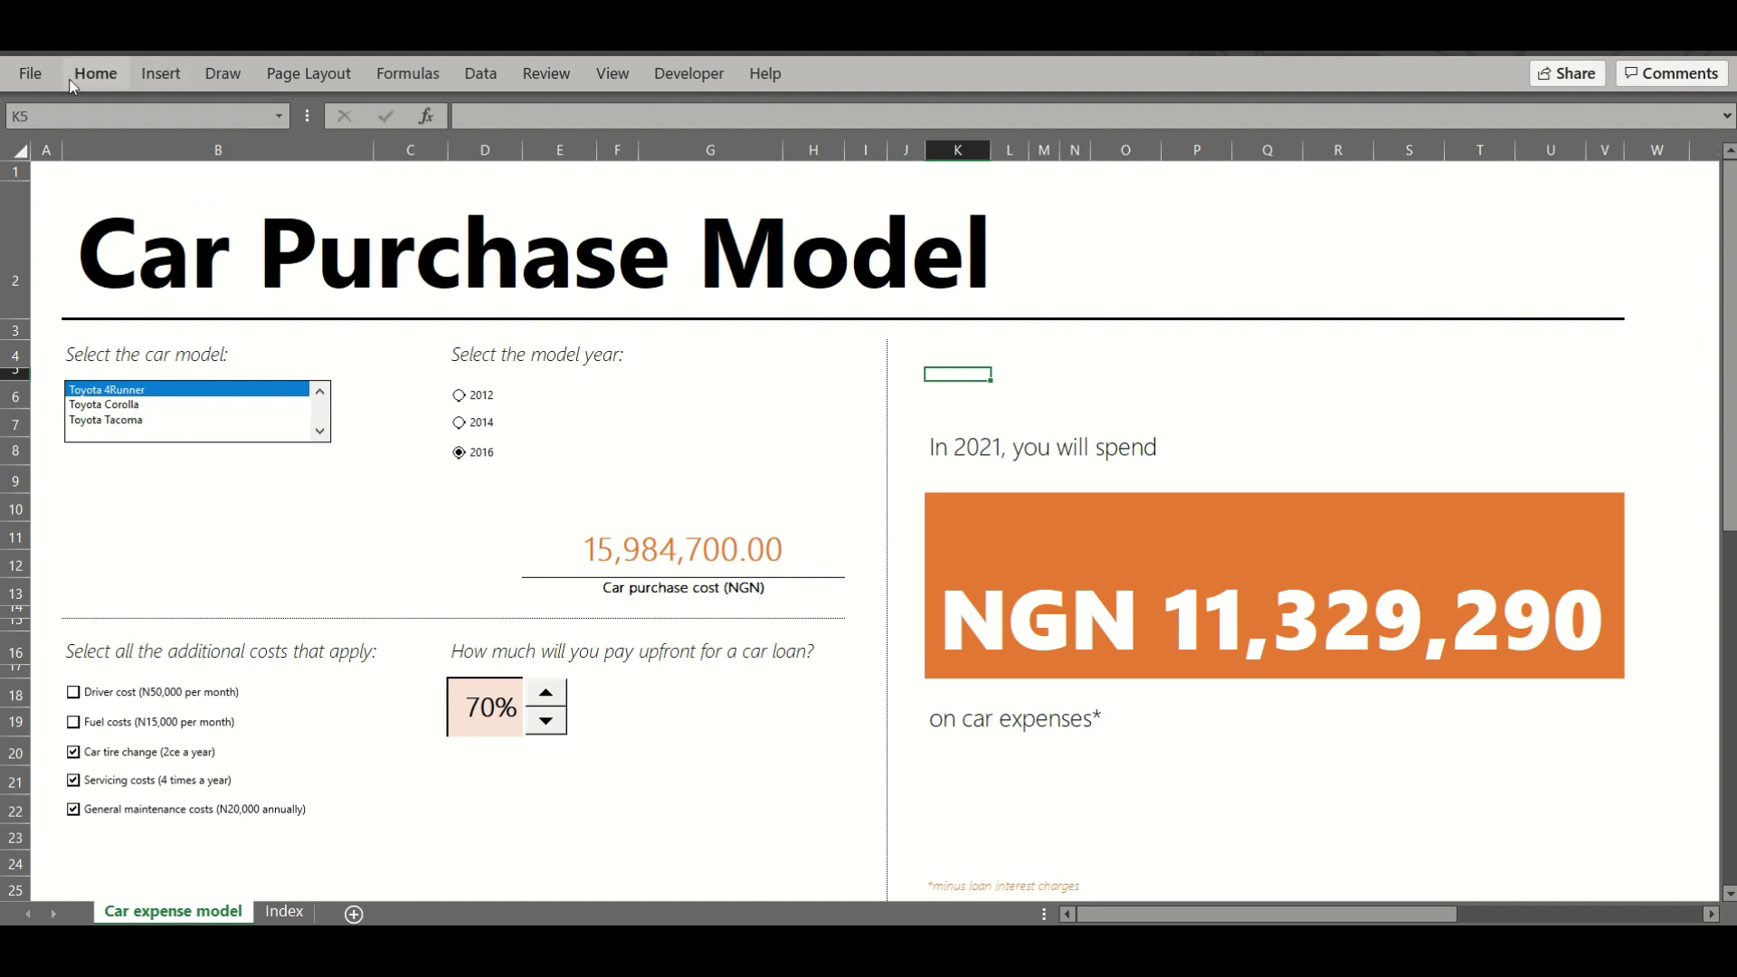
pyautogui.click(31, 76)
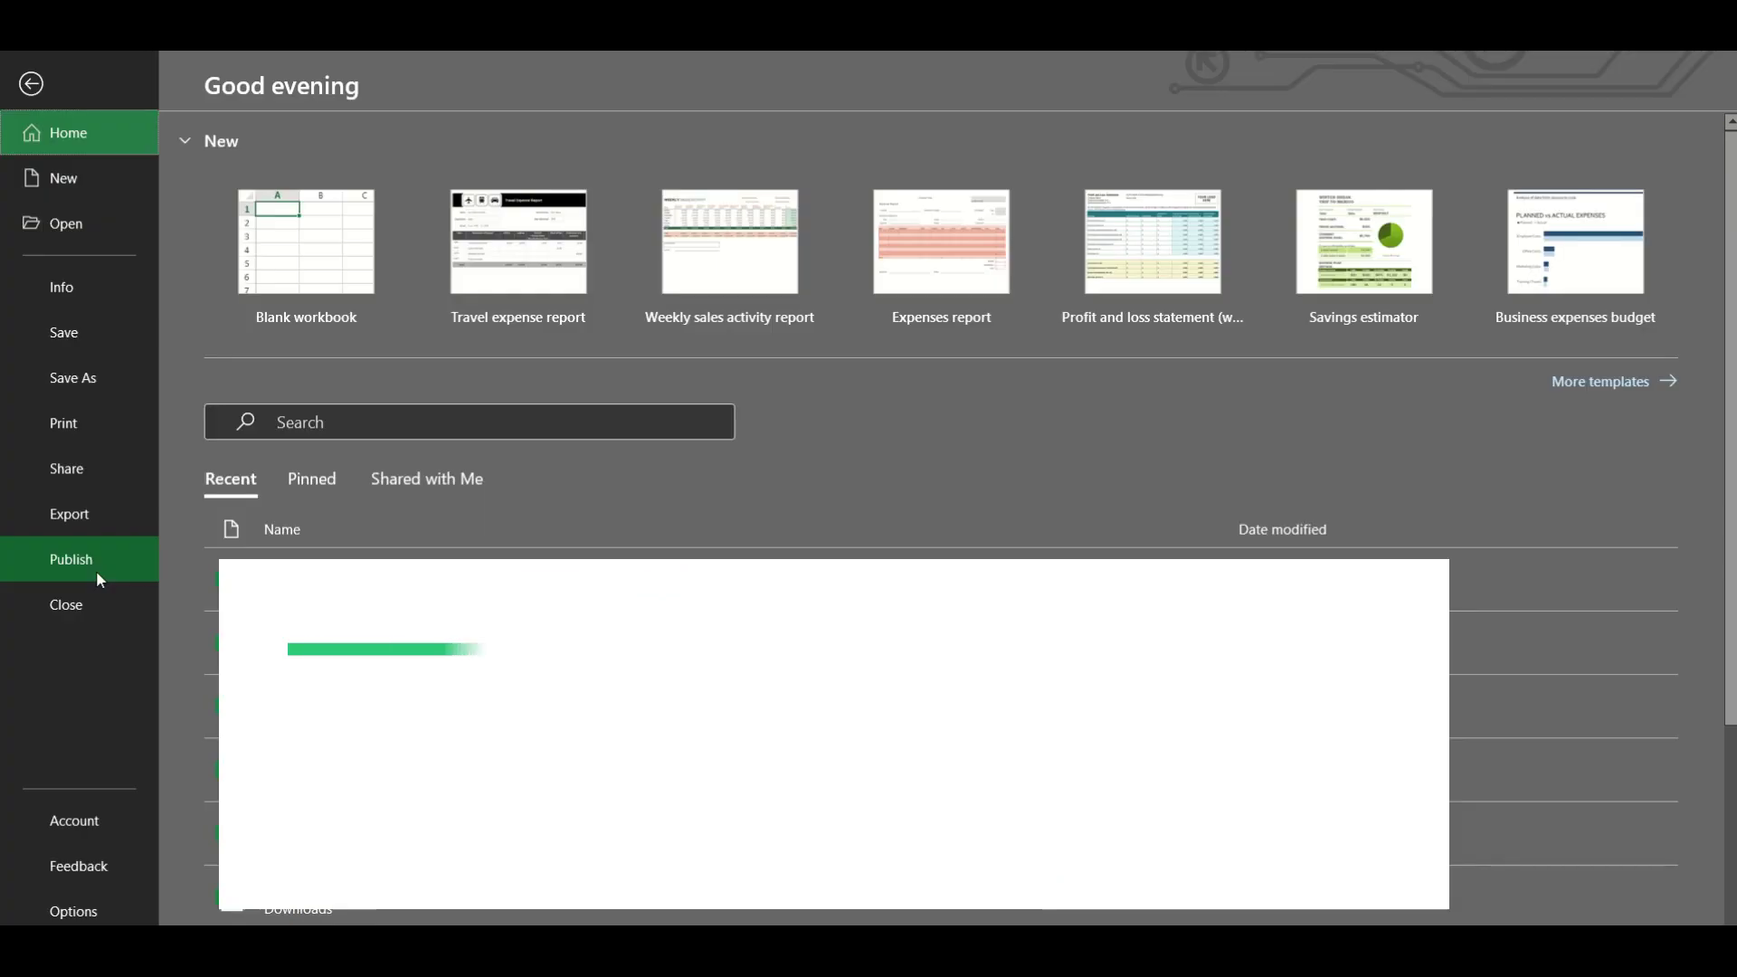
pyautogui.click(74, 908)
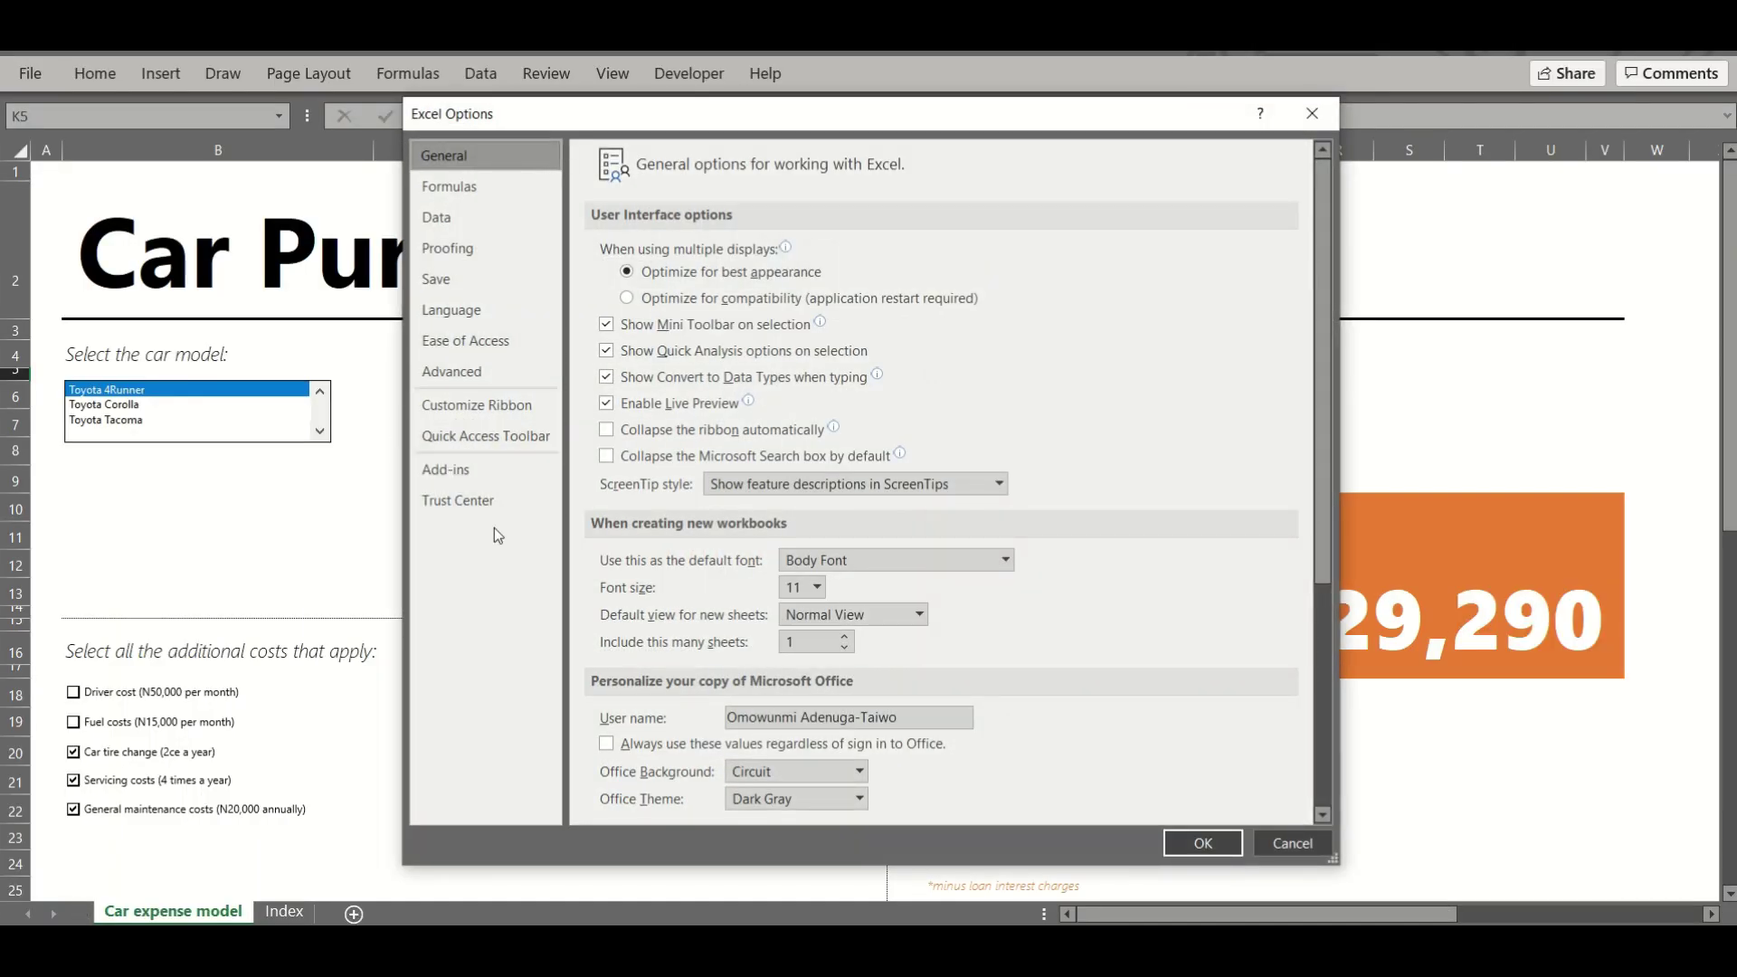
pyautogui.click(494, 409)
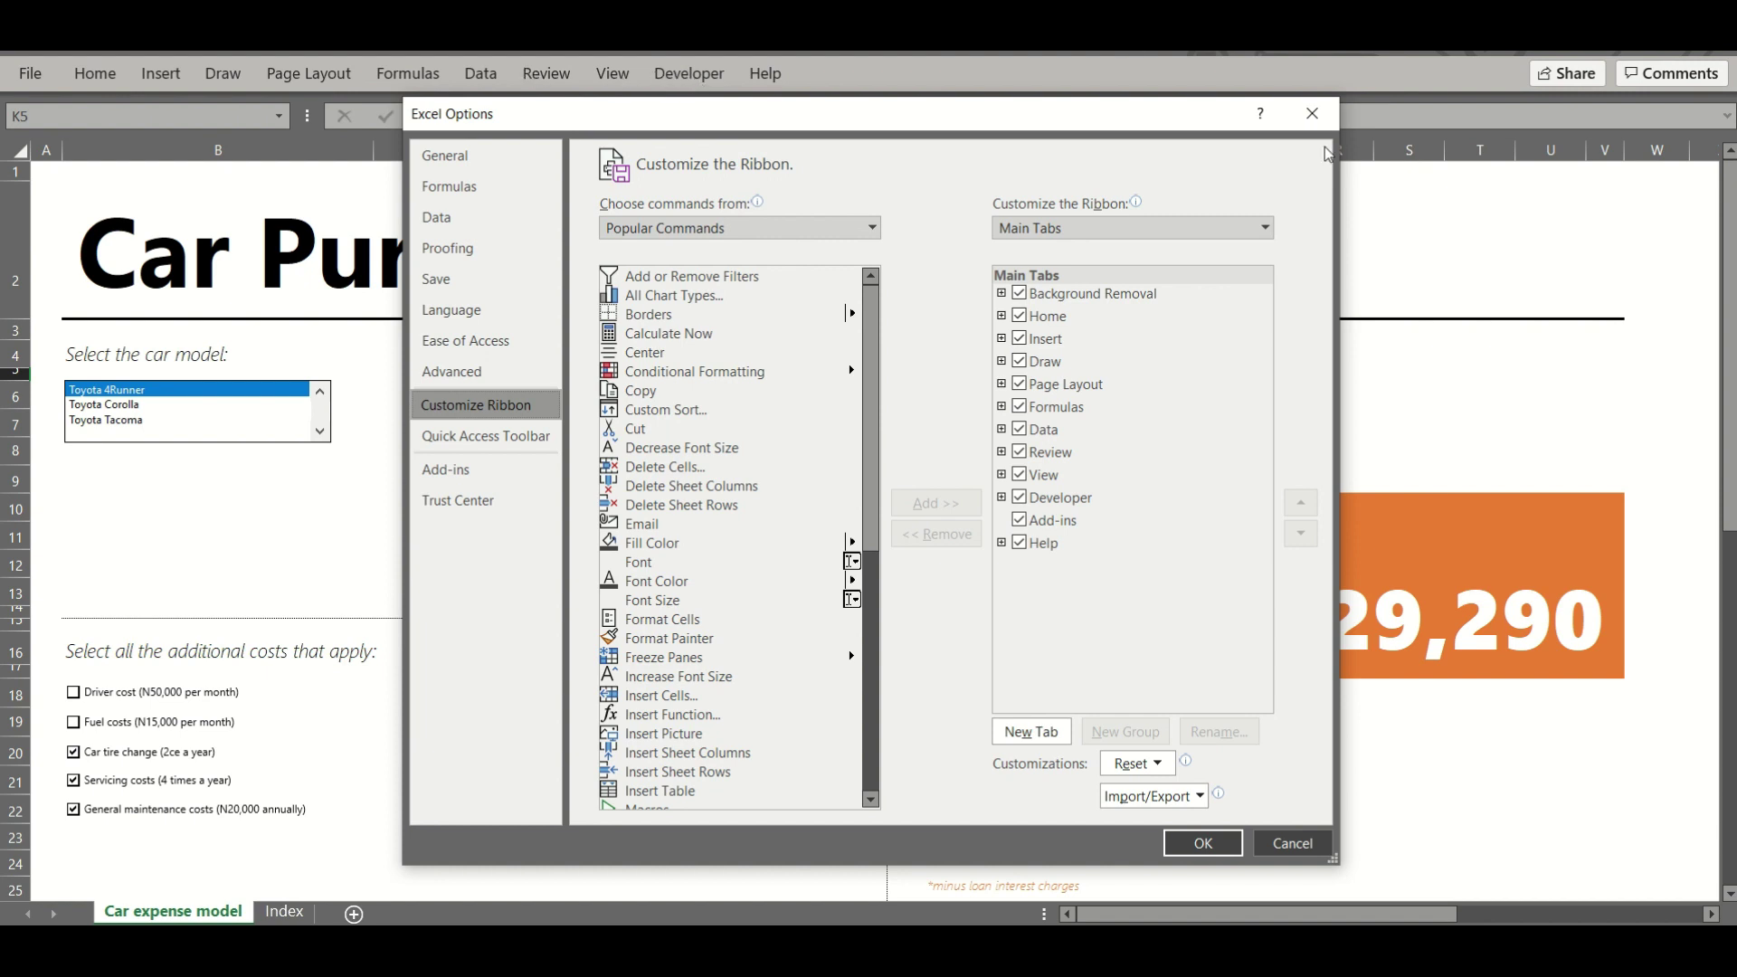
pyautogui.click(1312, 113)
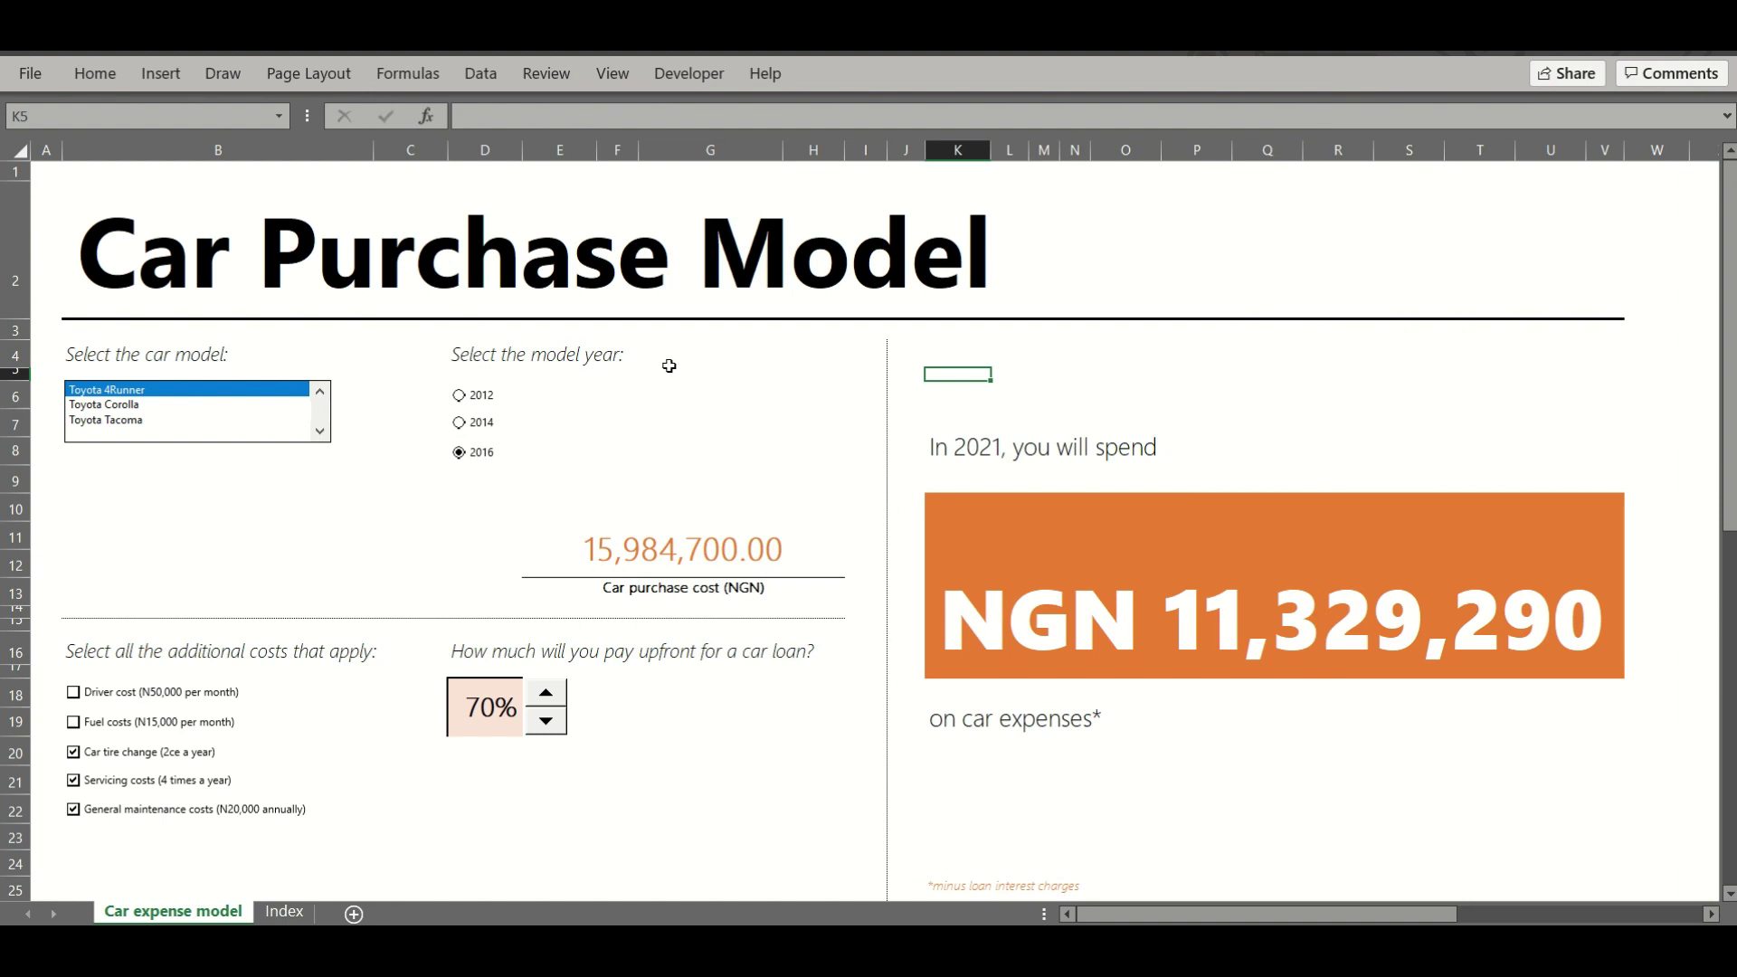
# - Show the Developer tools and preview the insertable controls list without choosing one
pyautogui.click(683, 79)
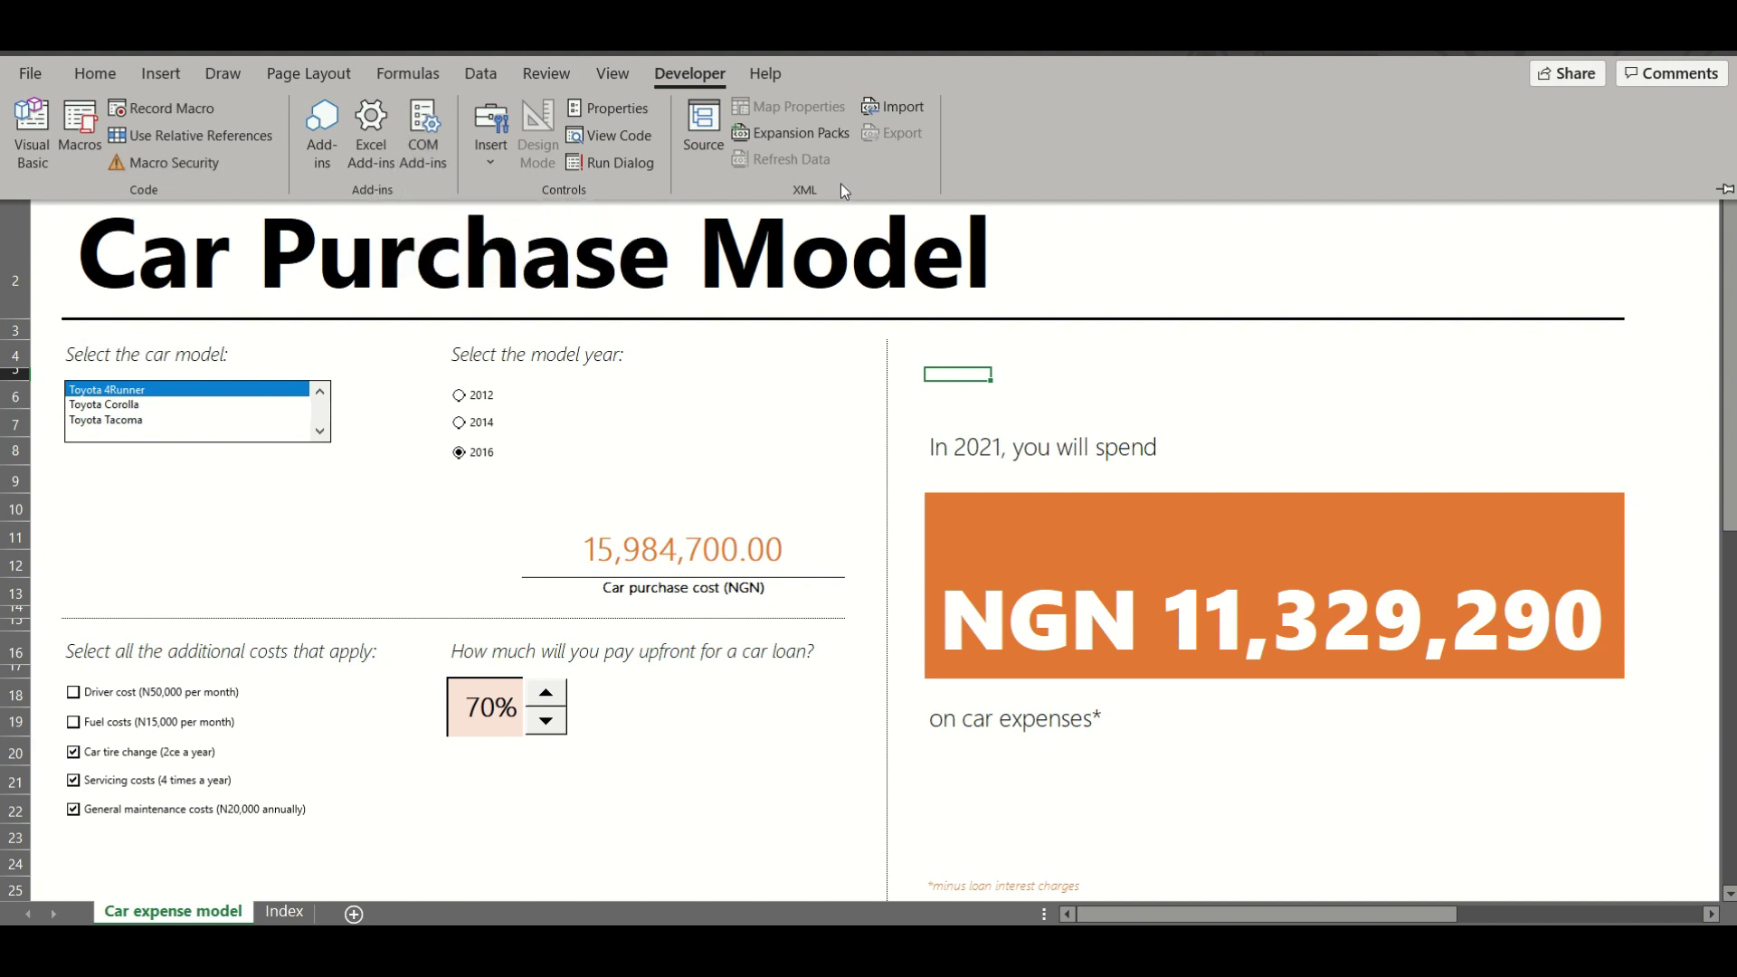
pyautogui.click(496, 161)
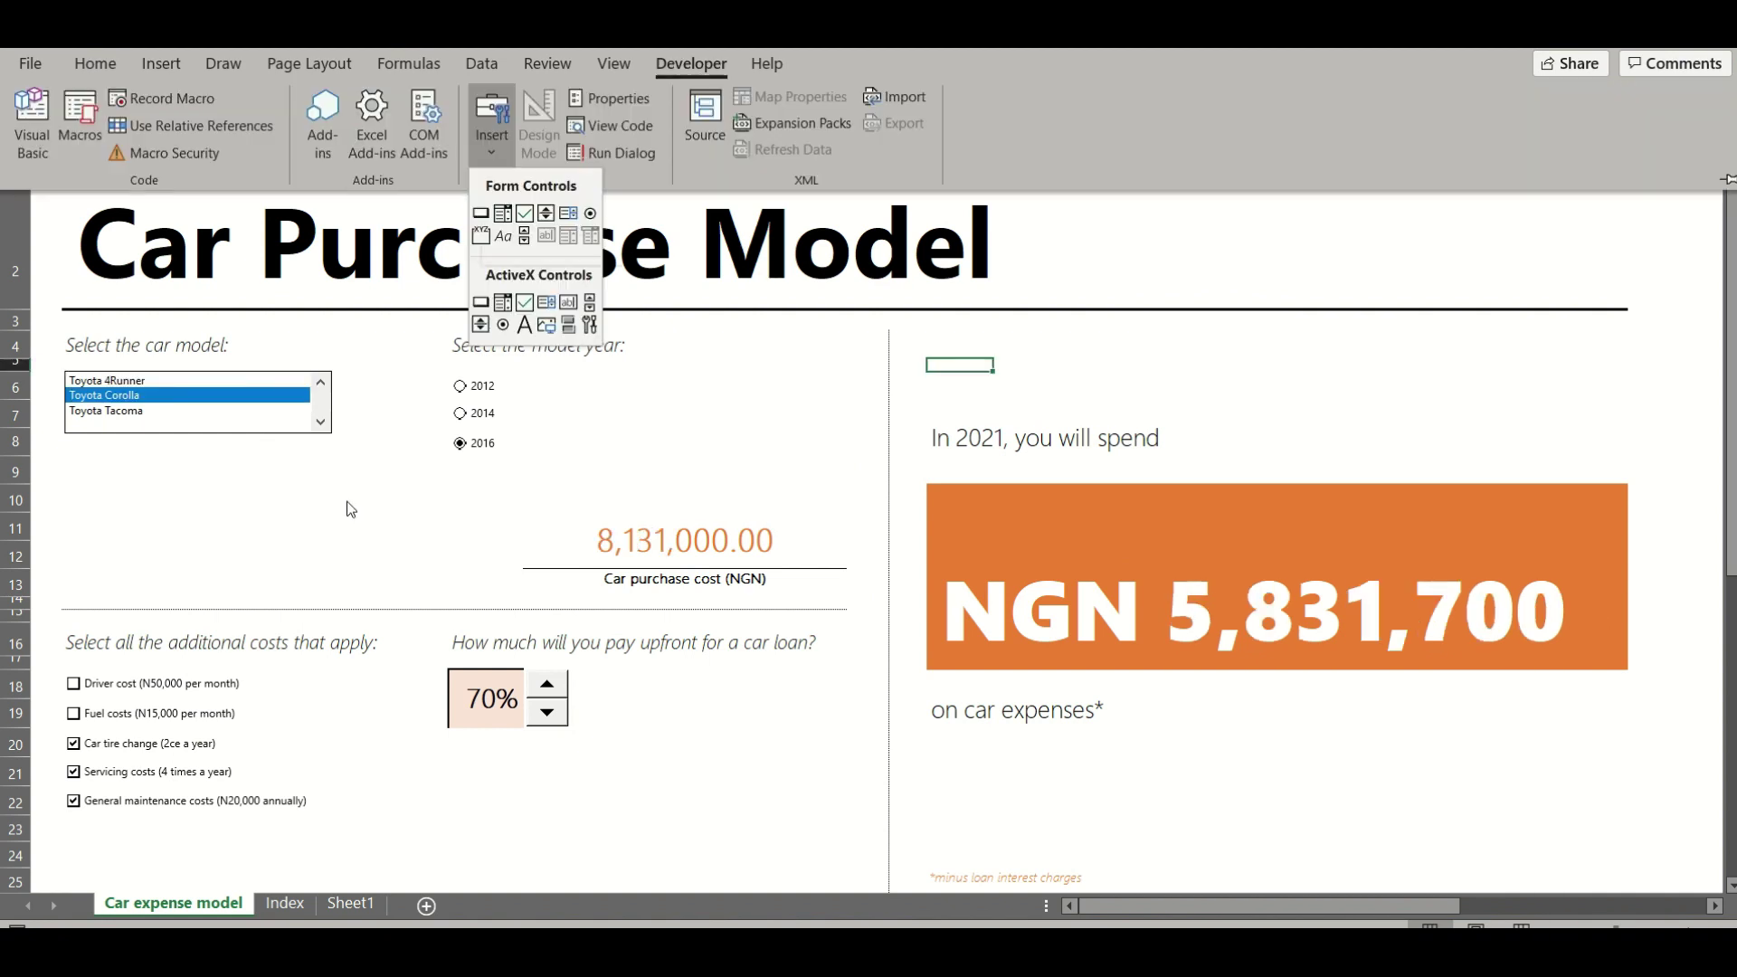
pyautogui.press('Escape')
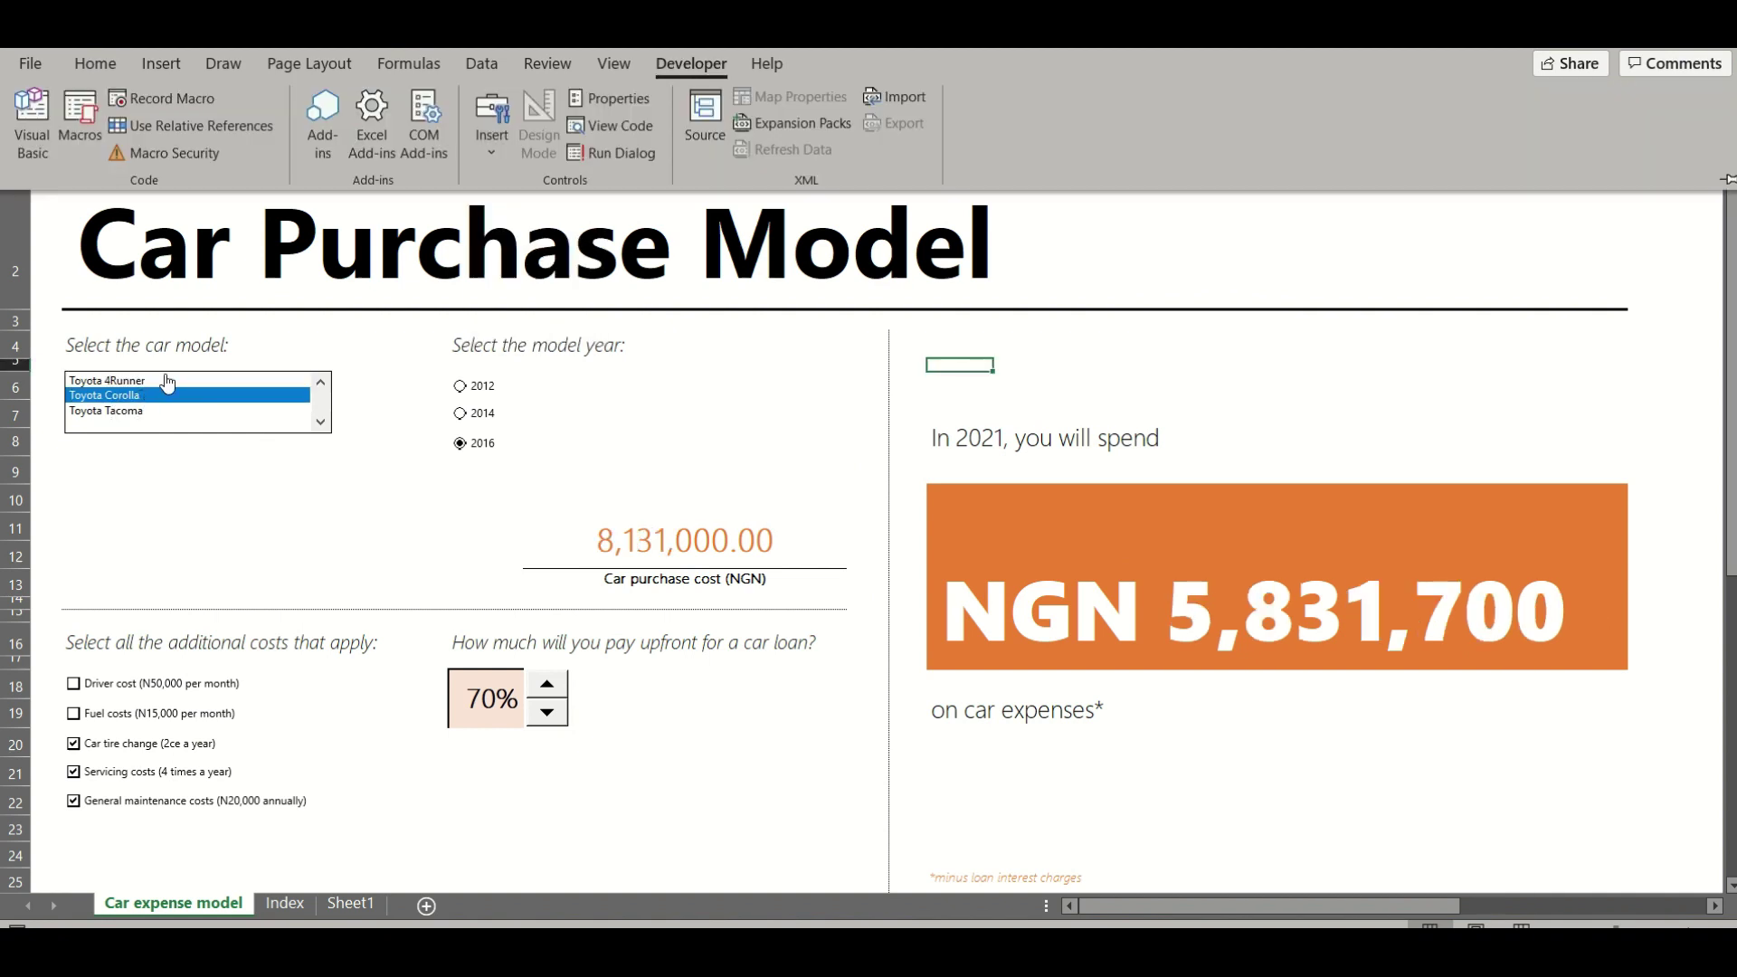
# - Test the car model list with Toyota Tacoma, then reselect Toyota 4Runner (NGN 11,329,290)
pyautogui.click(159, 417)
pyautogui.click(157, 415)
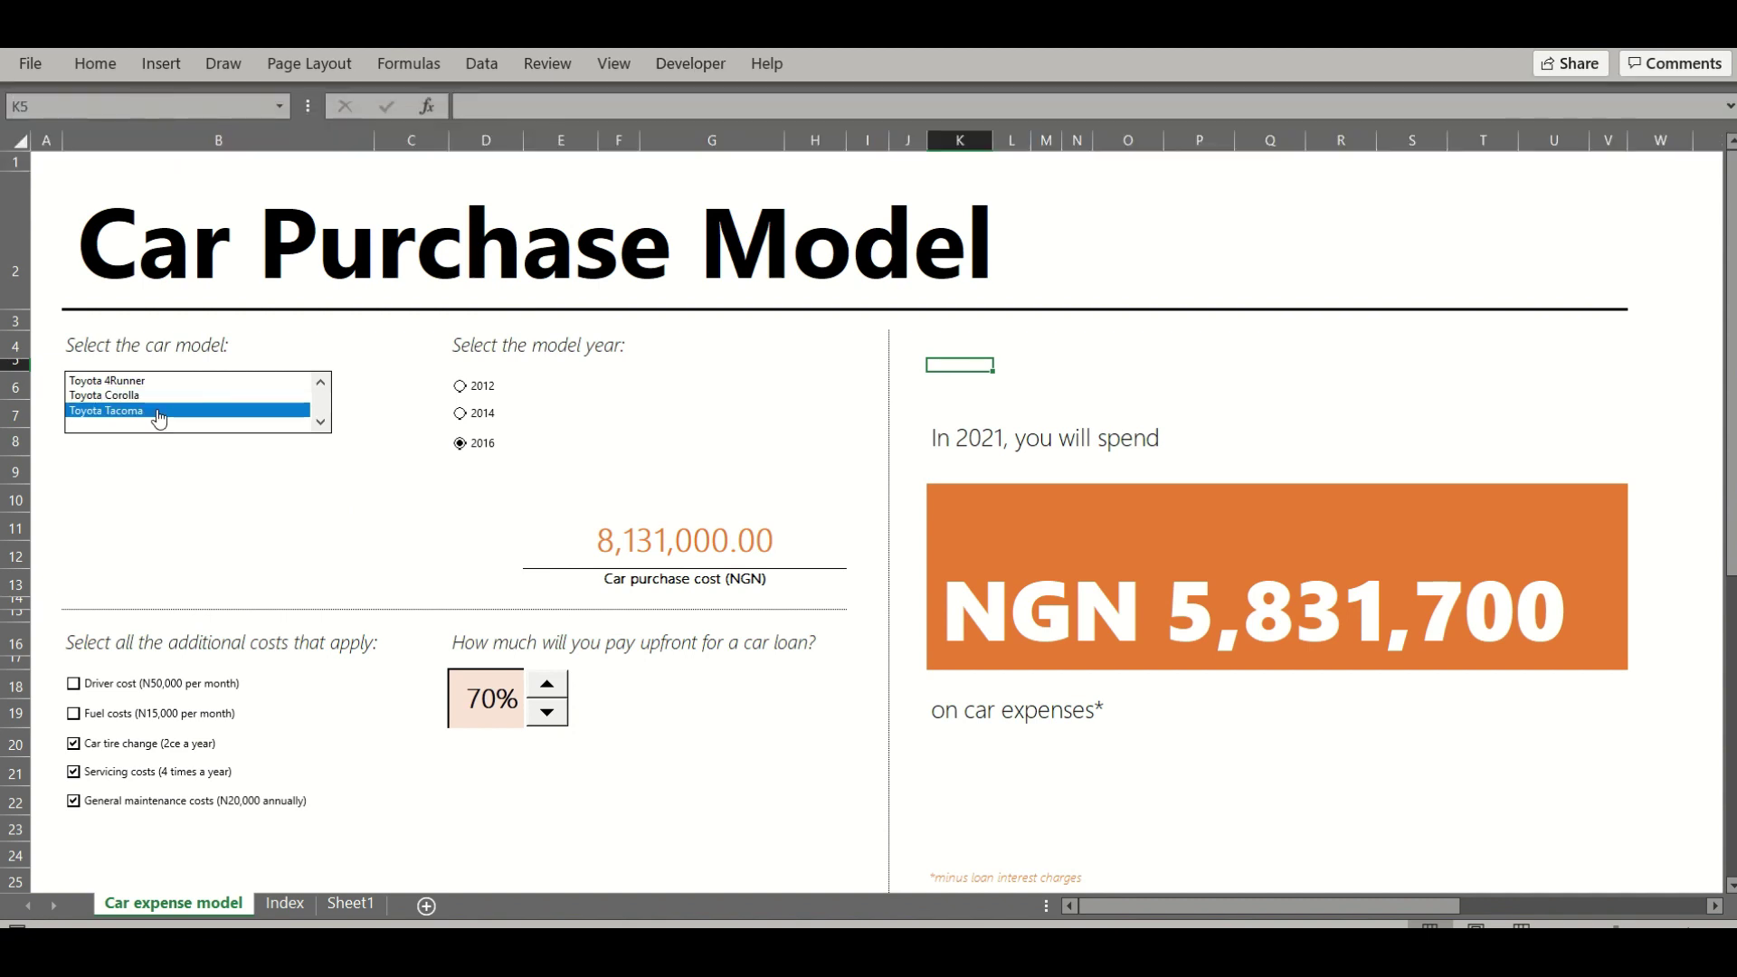
pyautogui.click(155, 382)
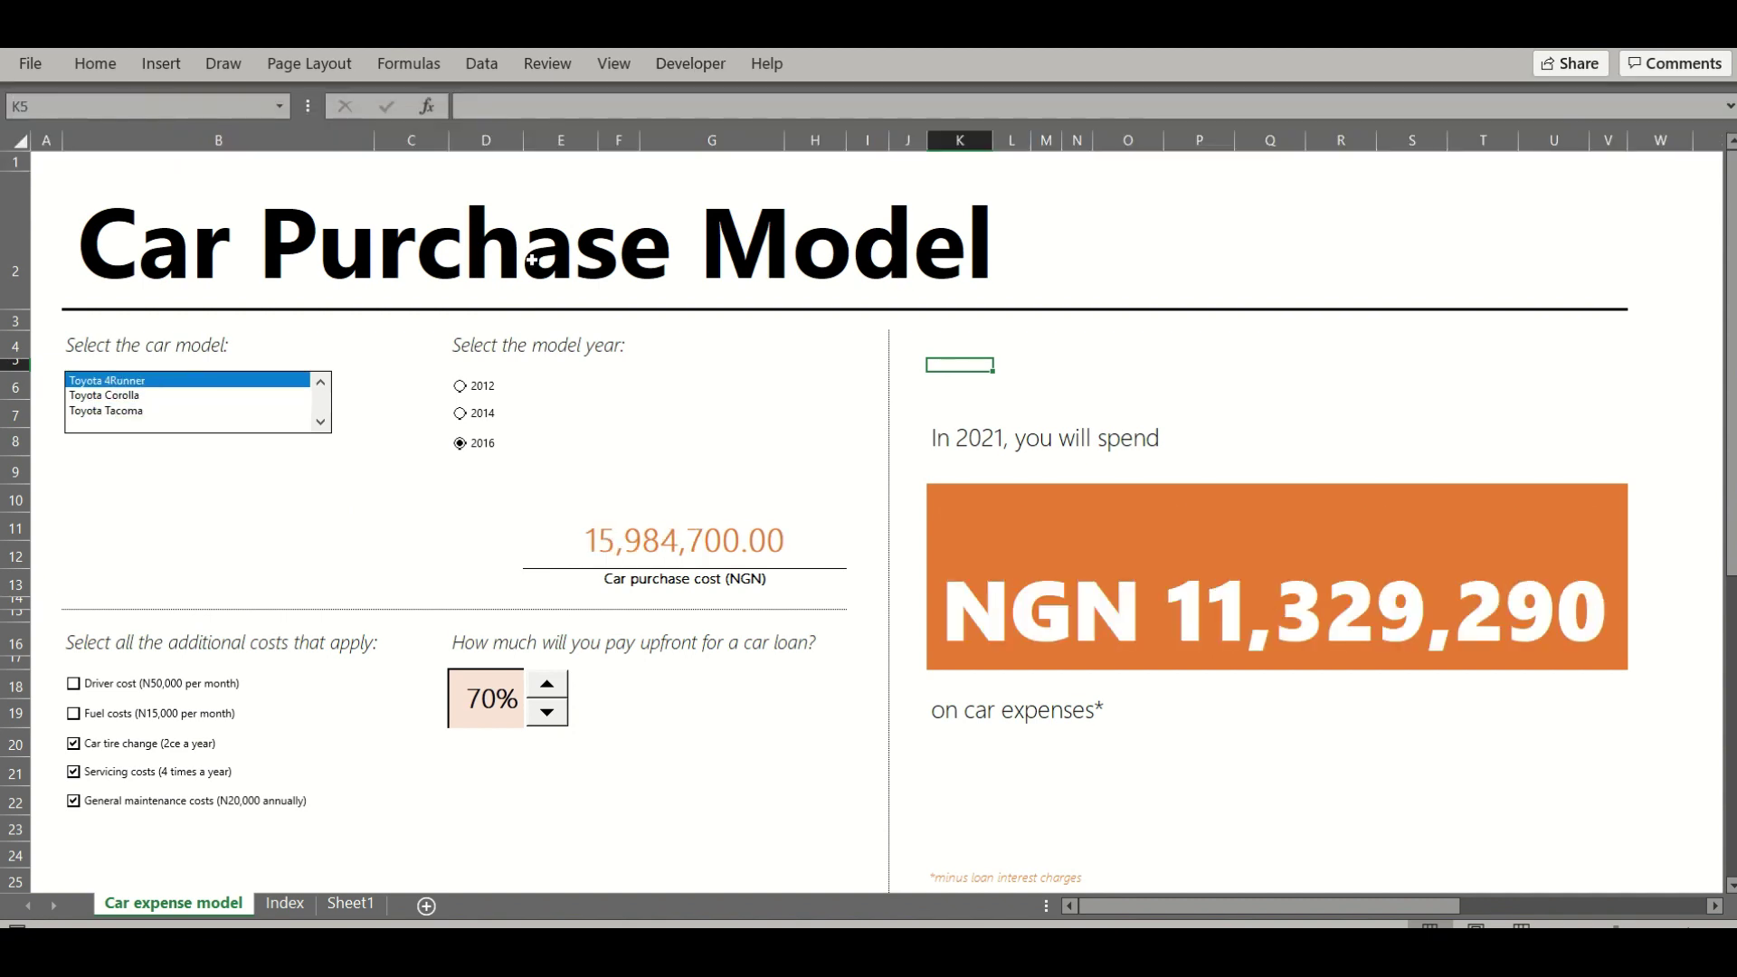
pyautogui.click(674, 70)
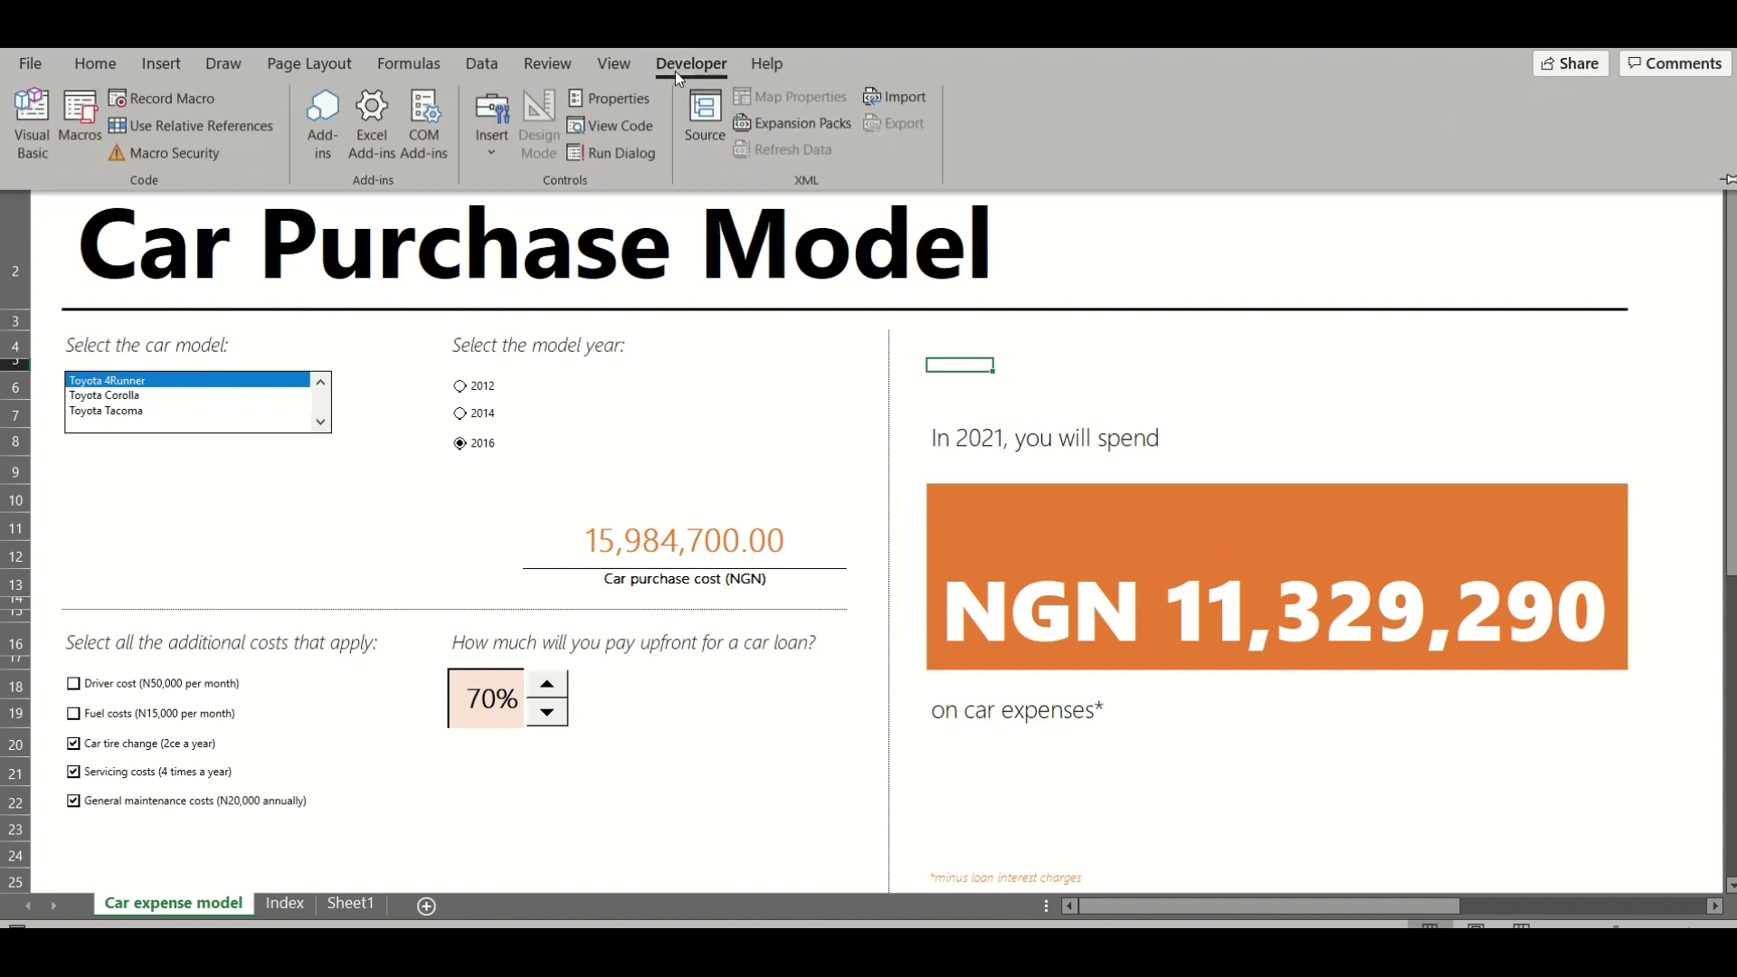
# - Draw a new List Box form control below the car model list
pyautogui.click(496, 150)
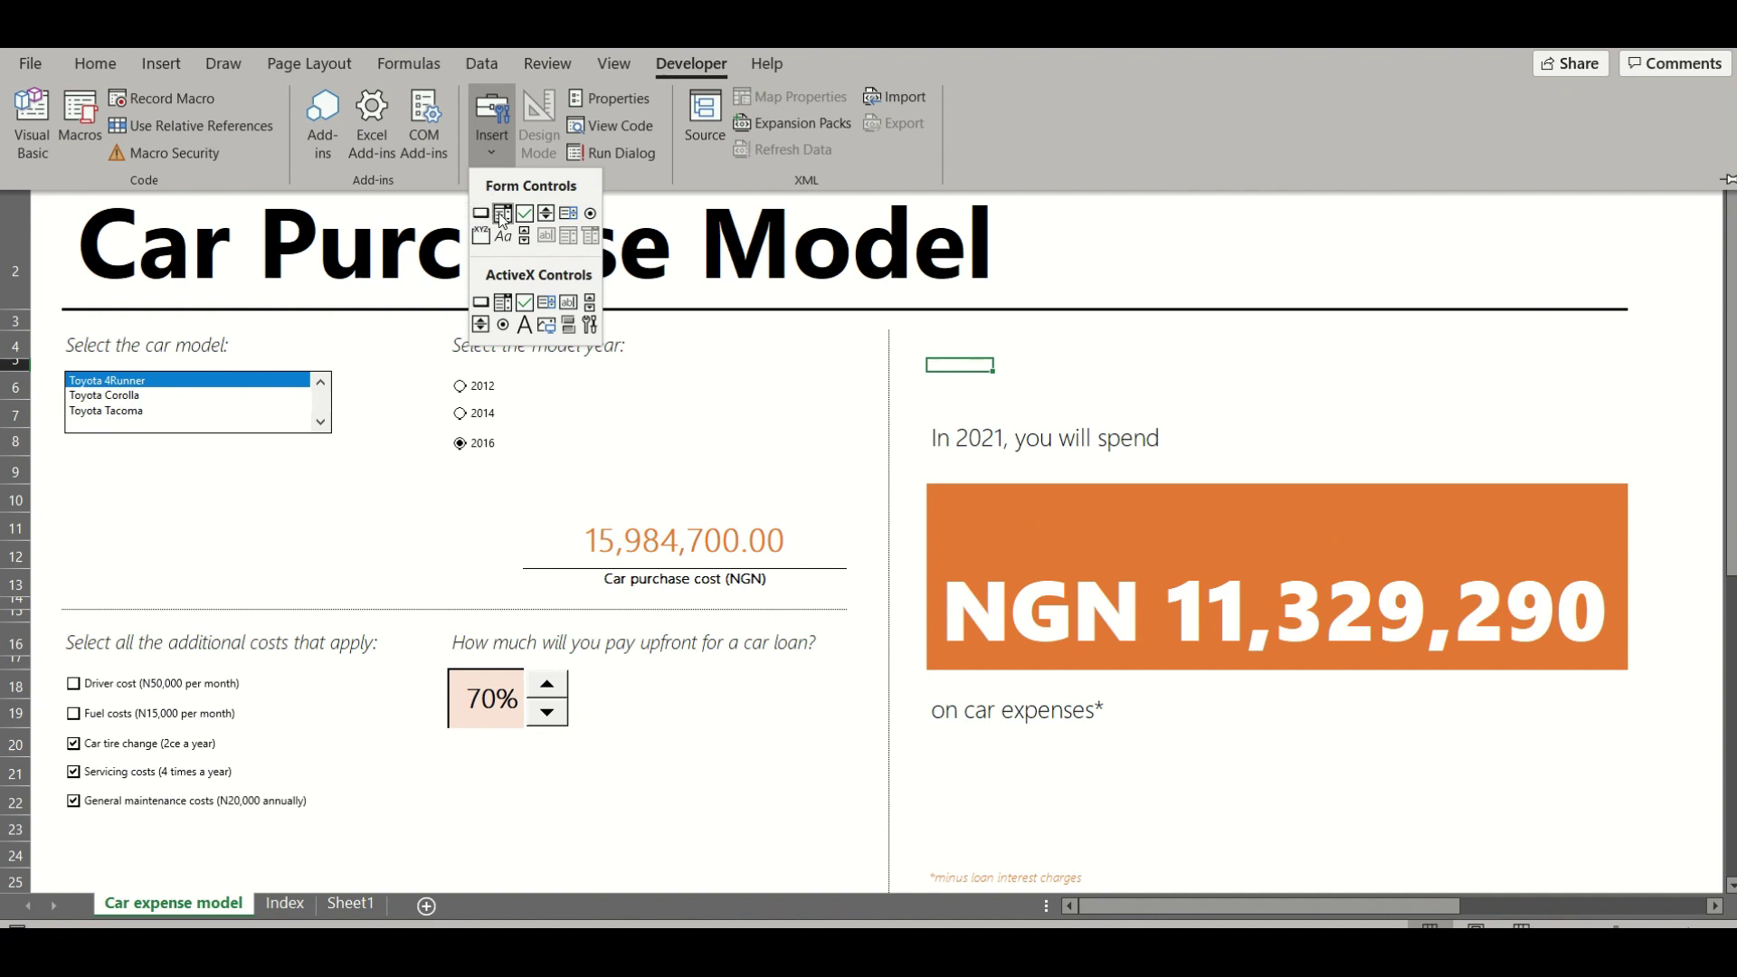
pyautogui.click(567, 215)
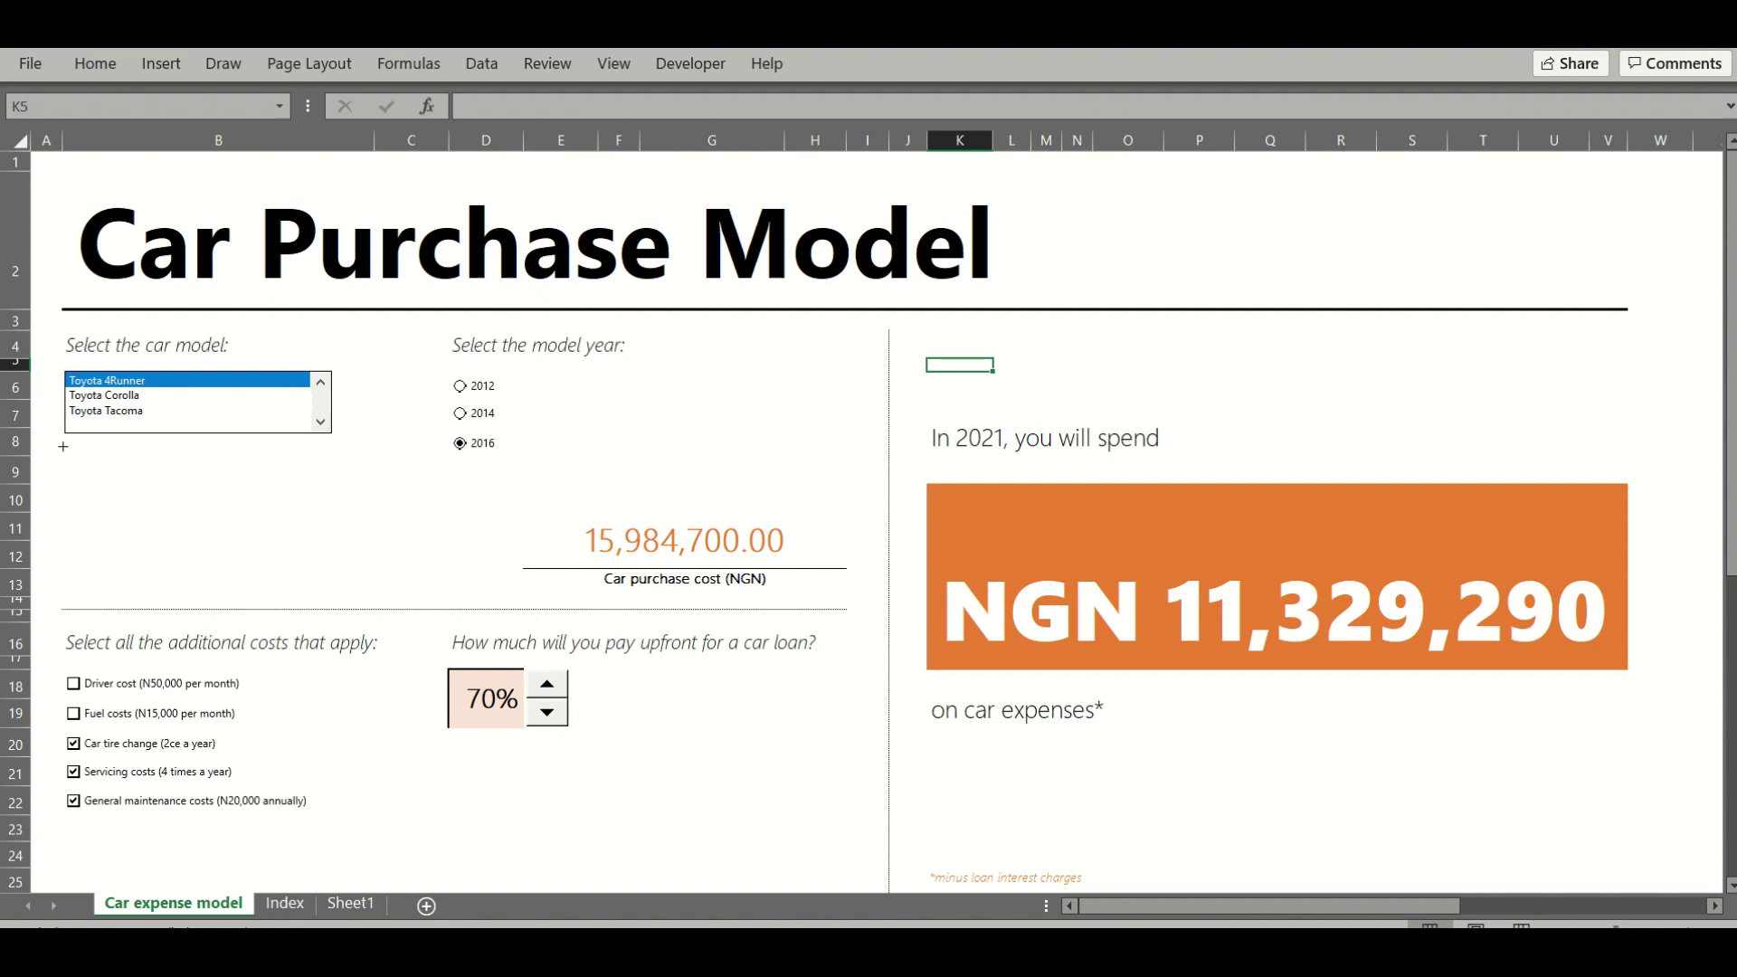
pyautogui.moveTo(63, 446)
pyautogui.mouseDown()
pyautogui.moveTo(105, 480)
pyautogui.moveTo(329, 536)
pyautogui.mouseUp()
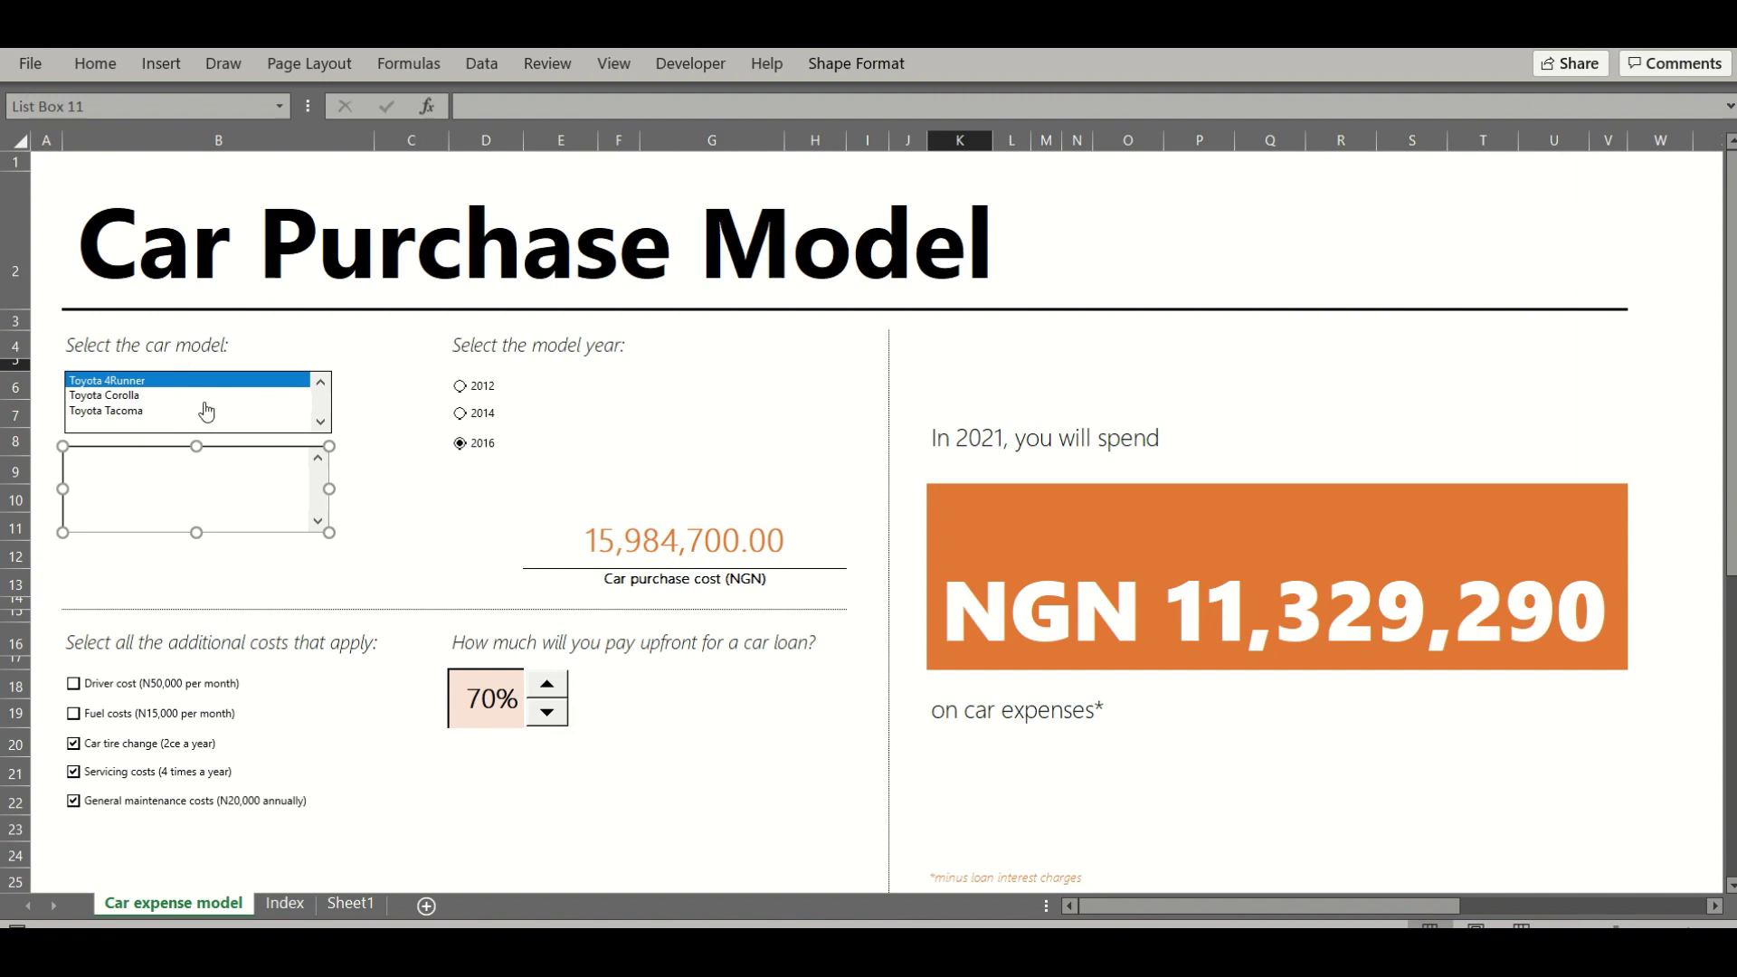
# - Pick Toyota Corolla, then Toyota Tacoma in the model list, totalling NGN 7,924,140
pyautogui.click(142, 397)
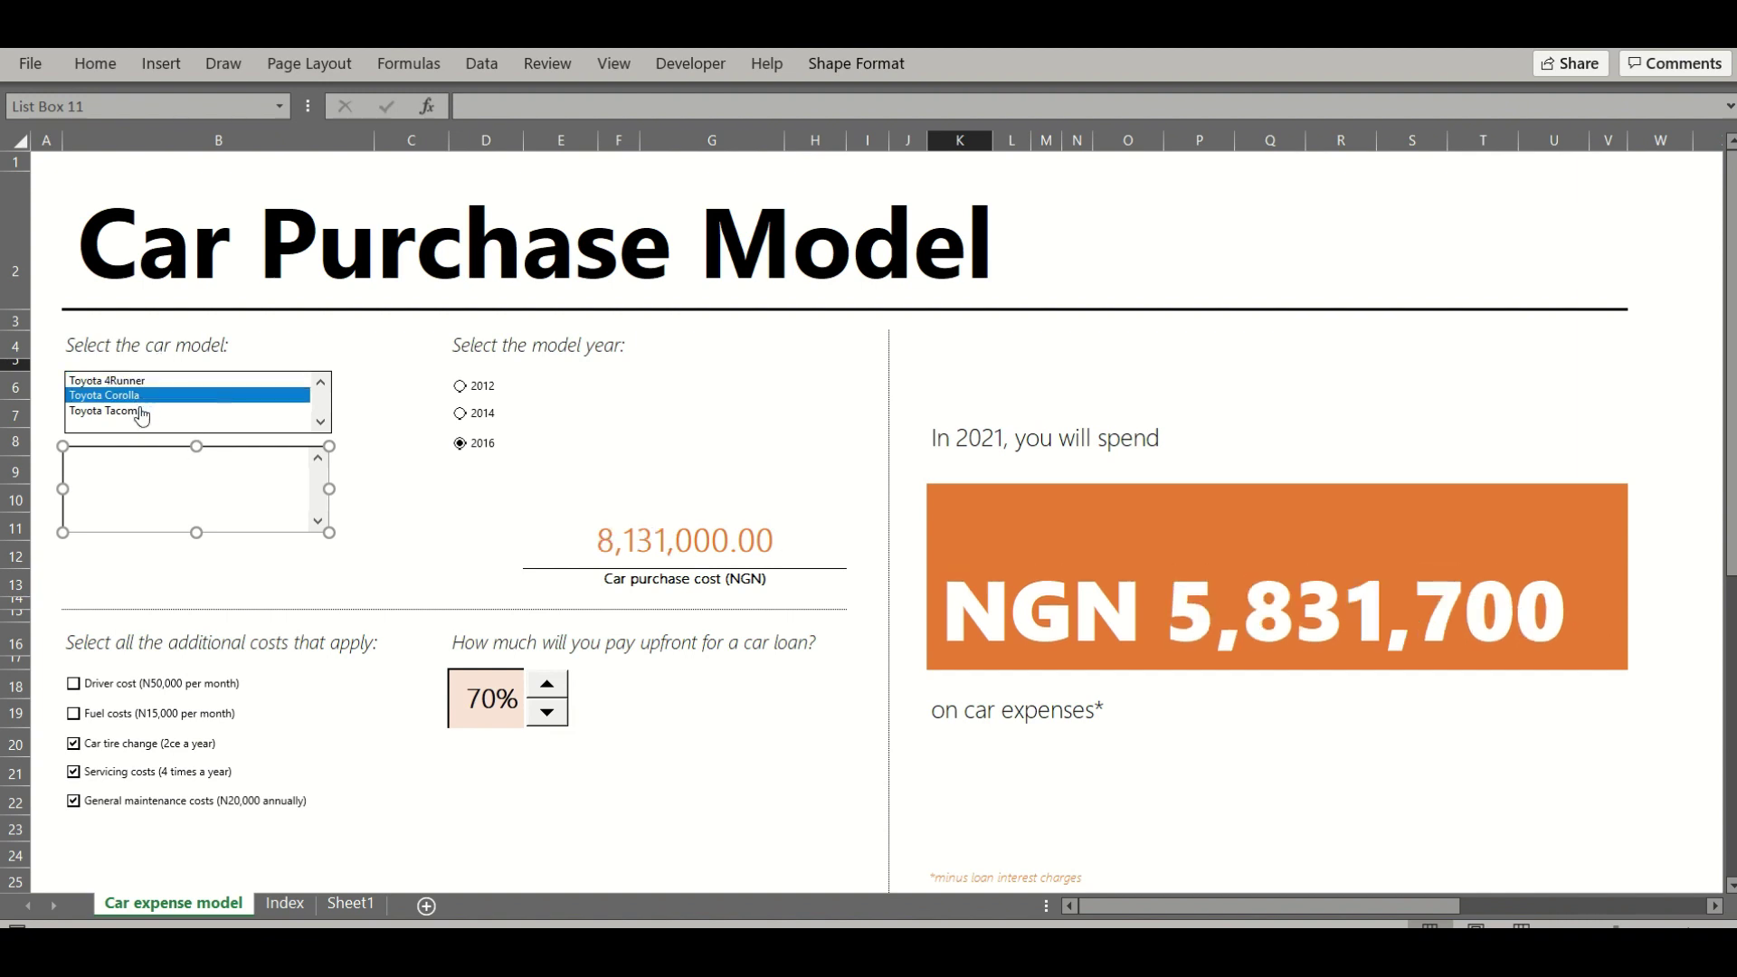
pyautogui.click(142, 411)
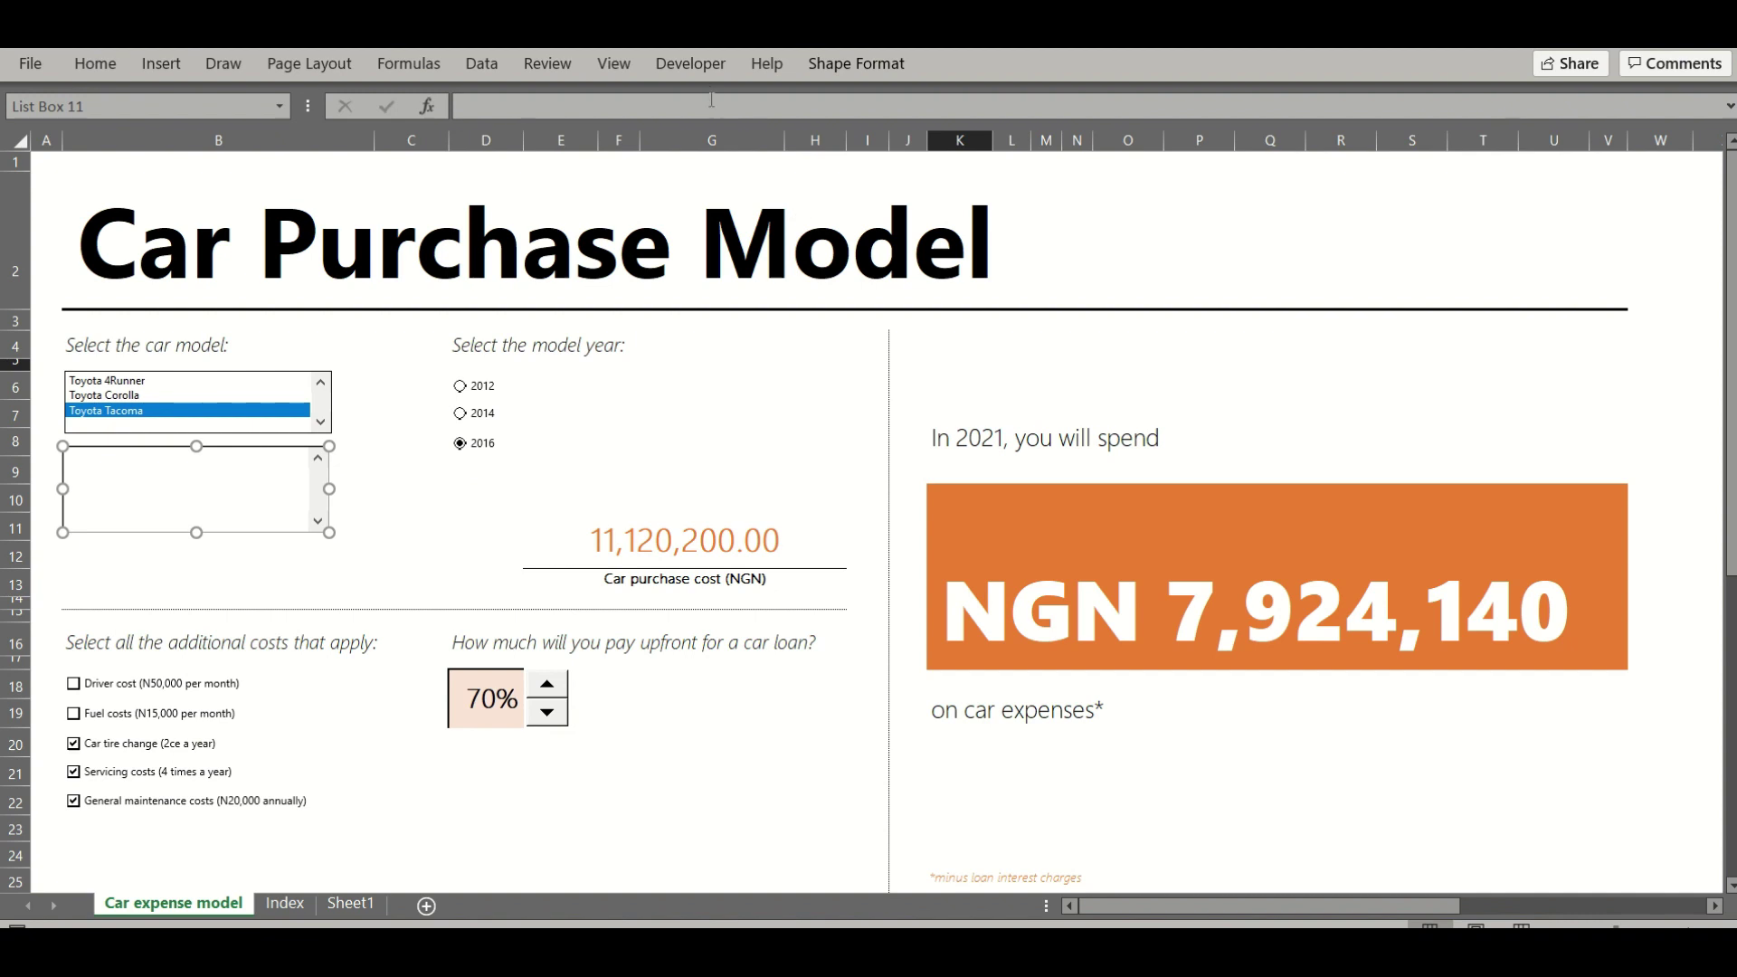
pyautogui.click(698, 63)
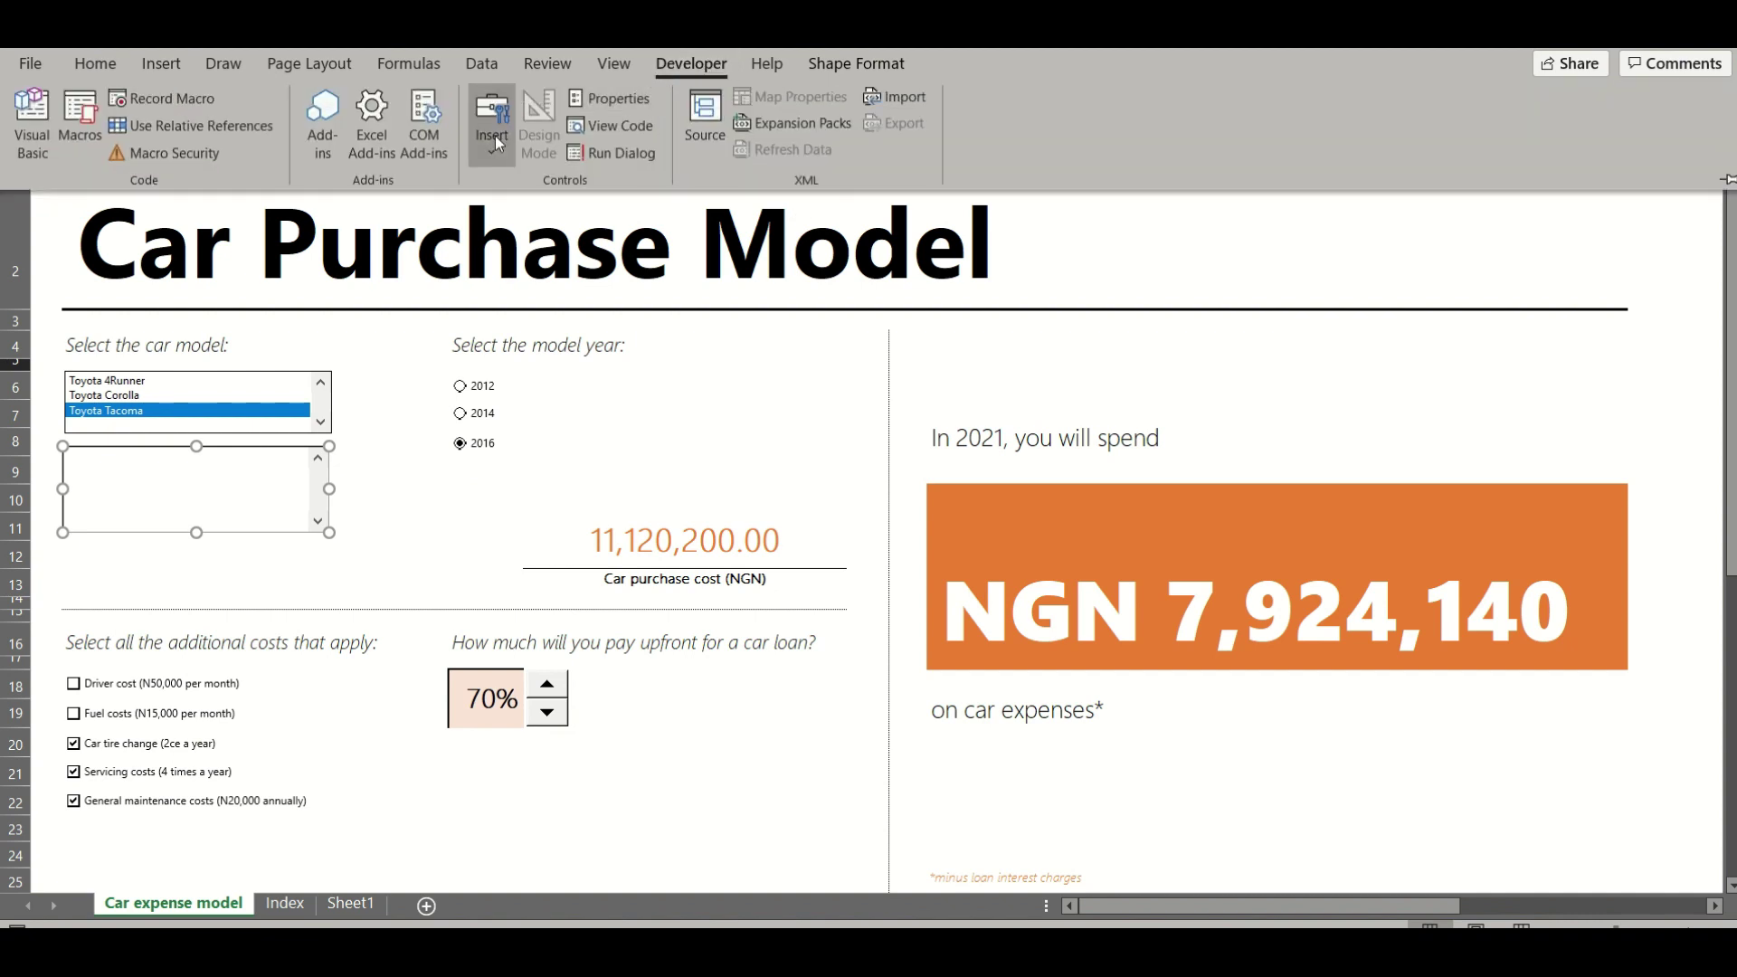
pyautogui.click(496, 136)
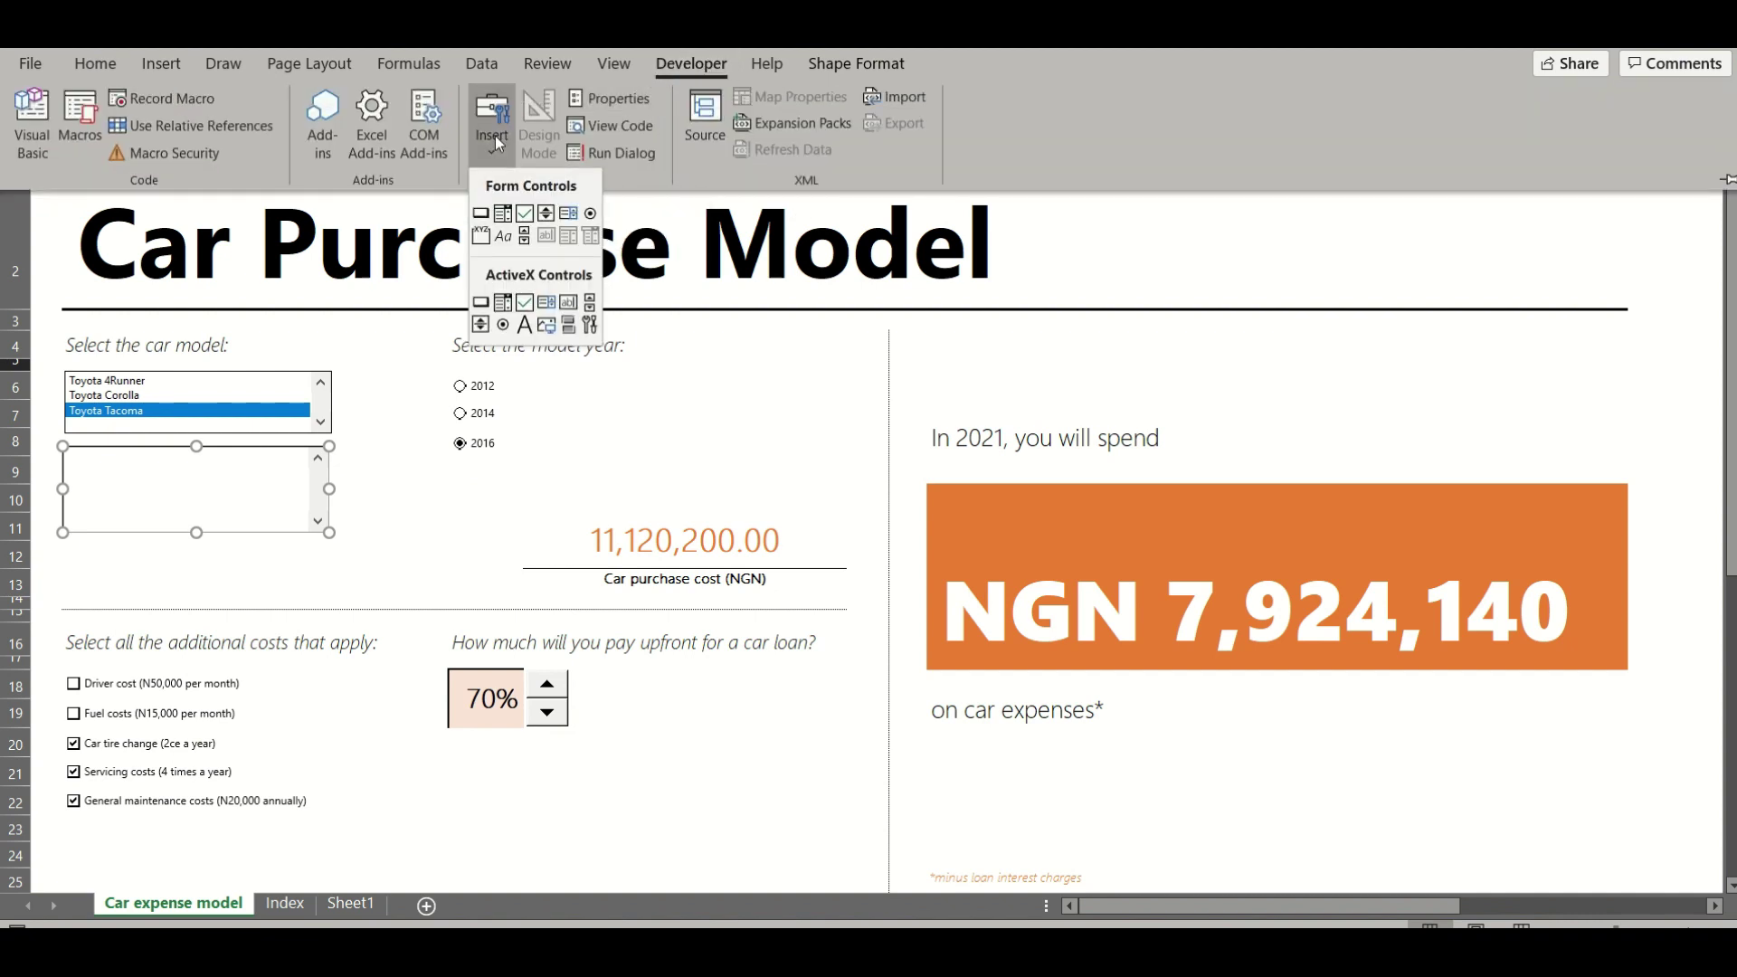
# - Draw Option Button 12 to the right of the 2012 model-year option
pyautogui.click(591, 214)
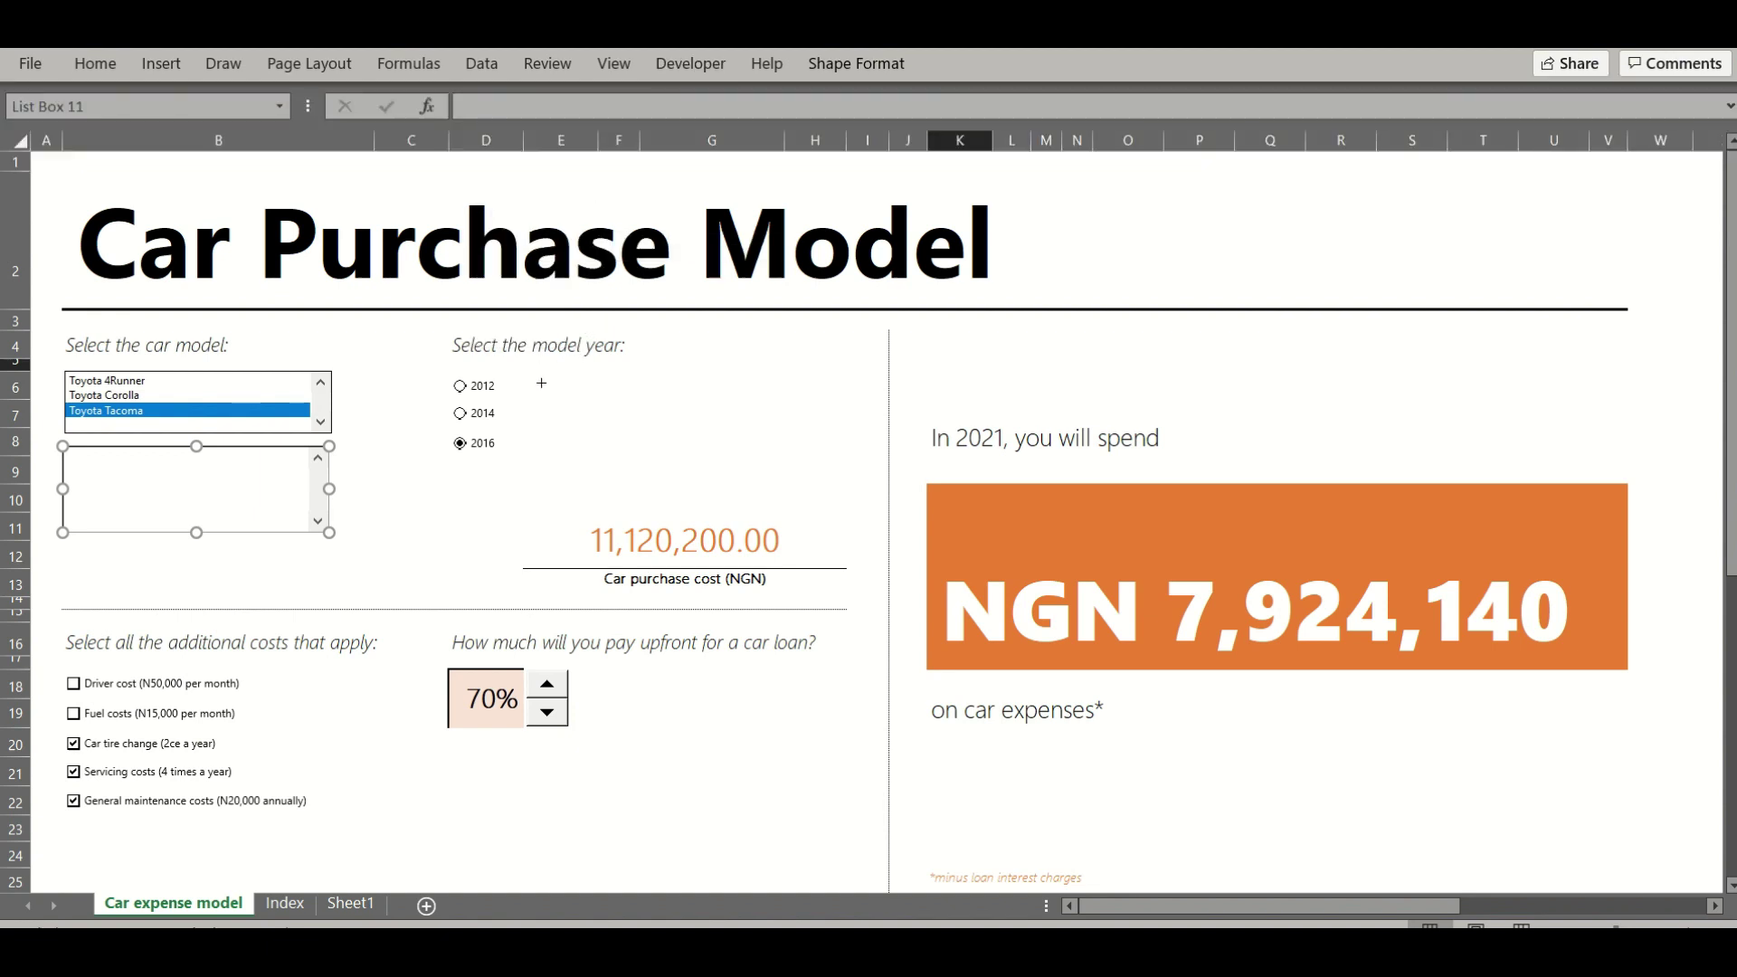
pyautogui.moveTo(541, 377); pyautogui.dragTo(552, 380)
pyautogui.moveTo(552, 380); pyautogui.dragTo(719, 396)
pyautogui.moveTo(719, 396); pyautogui.dragTo(720, 394)
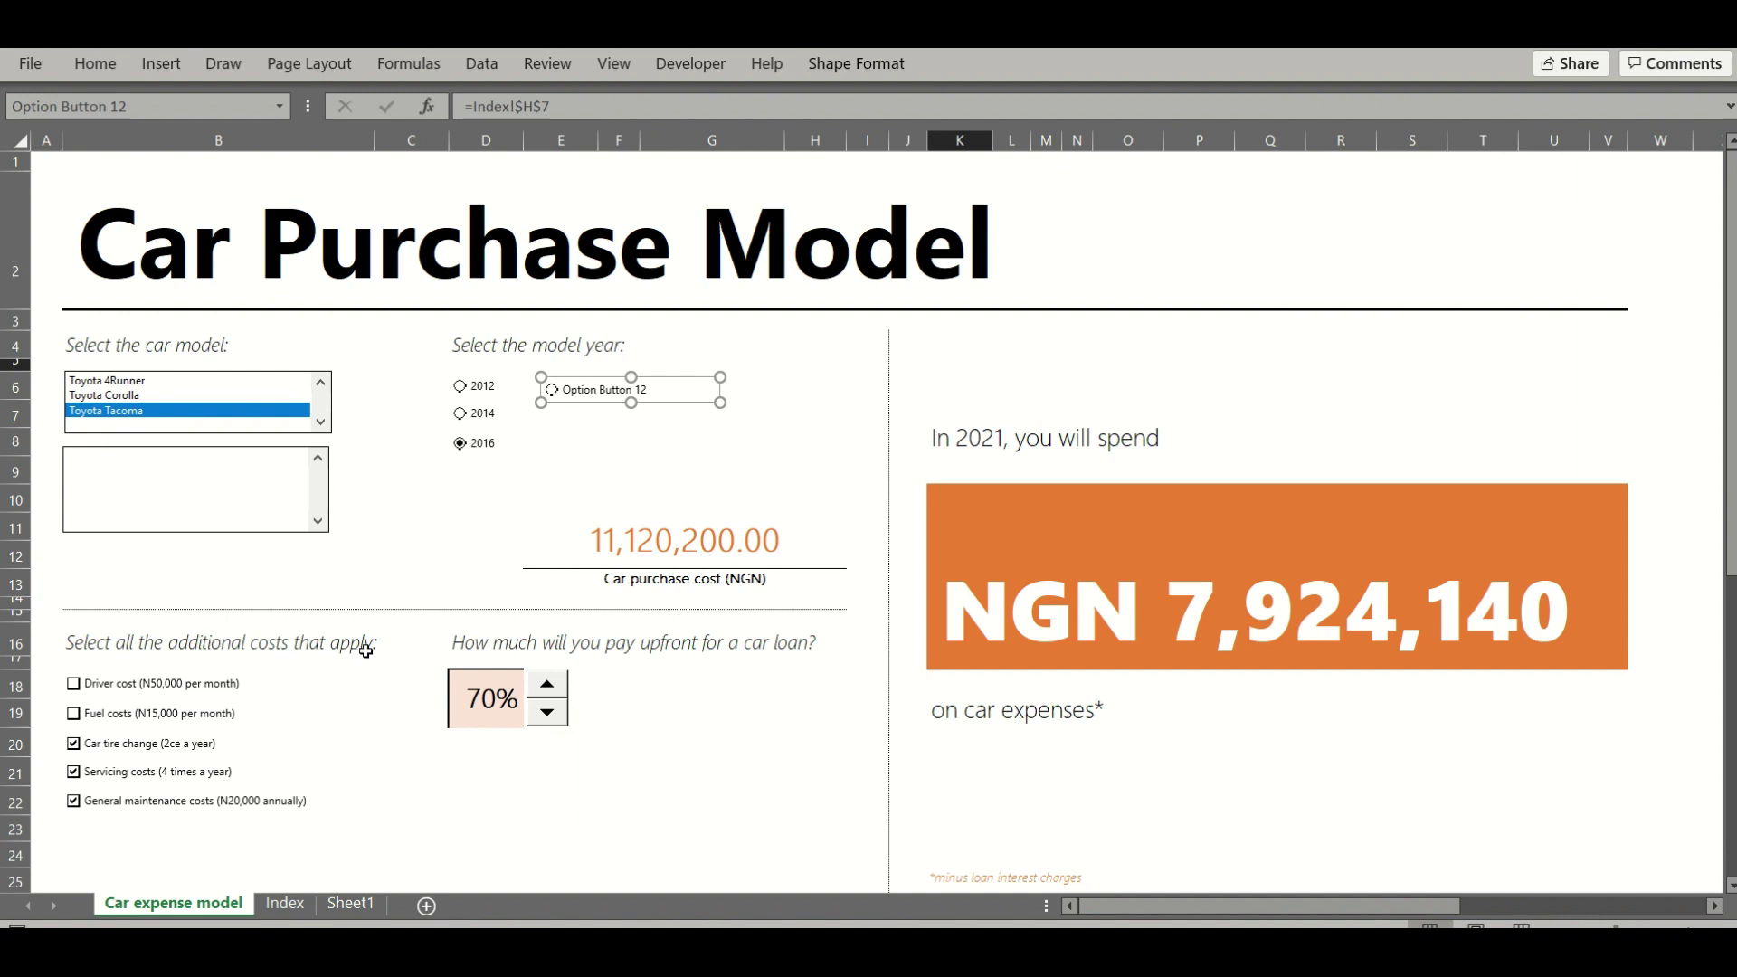
# - Draw Check Box 13 and place it below General maintenance costs
pyautogui.click(692, 69)
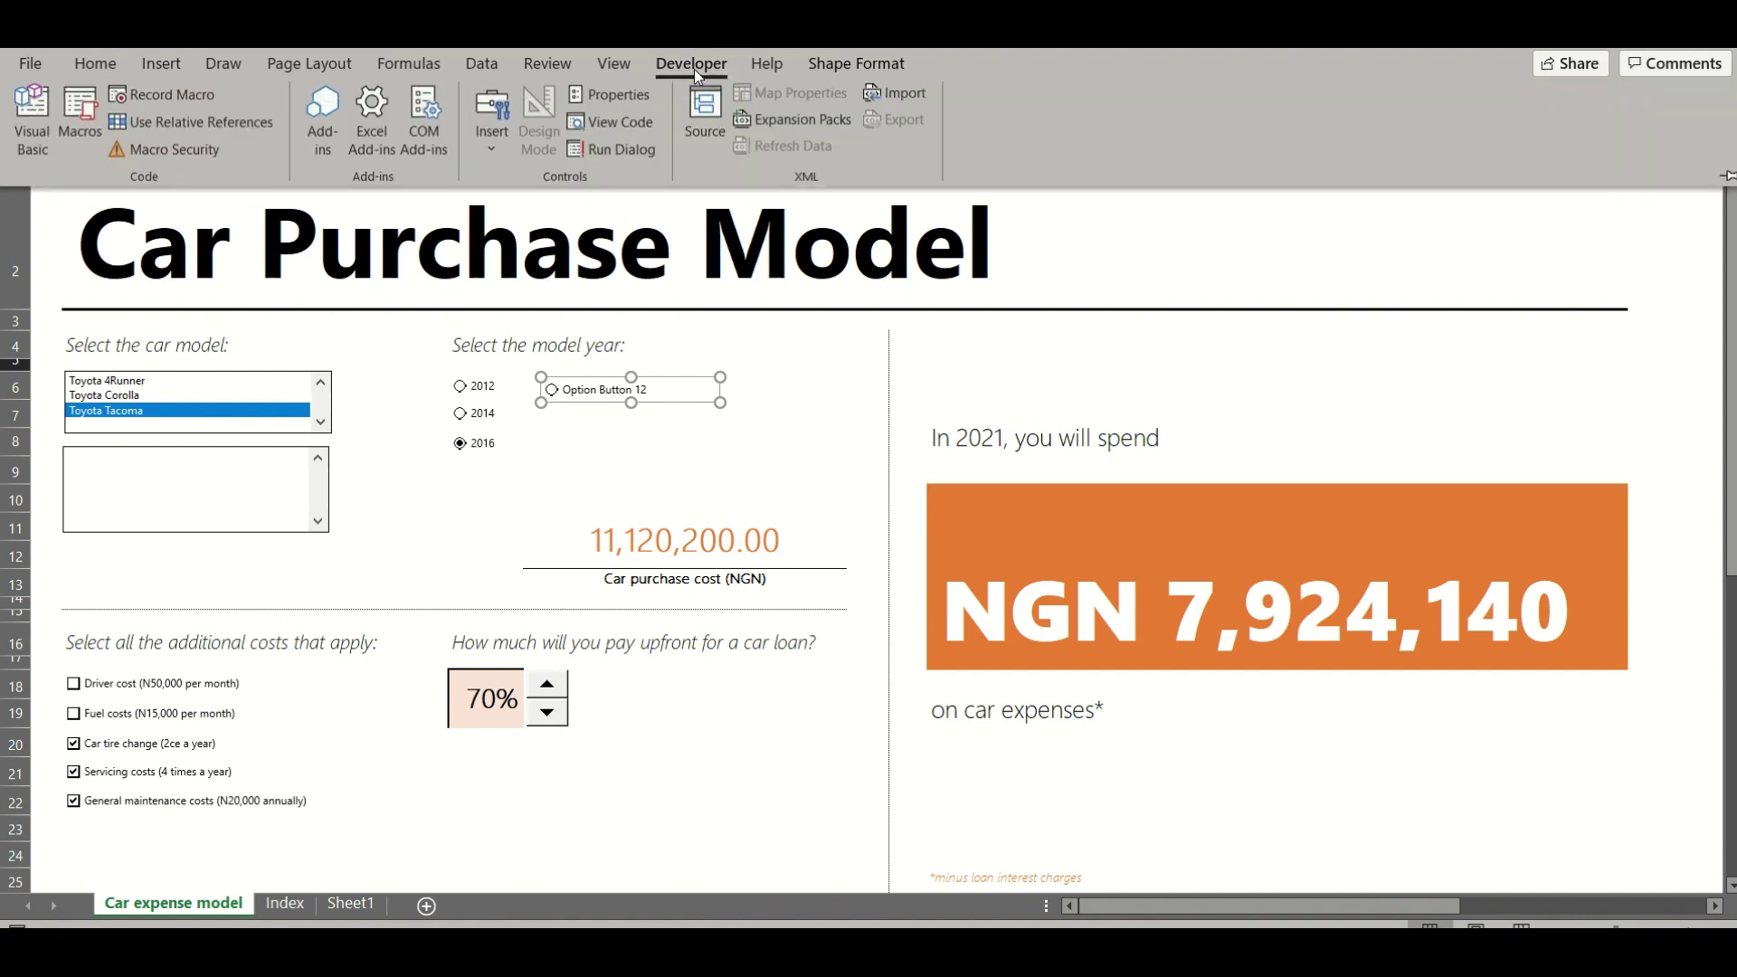
pyautogui.click(496, 148)
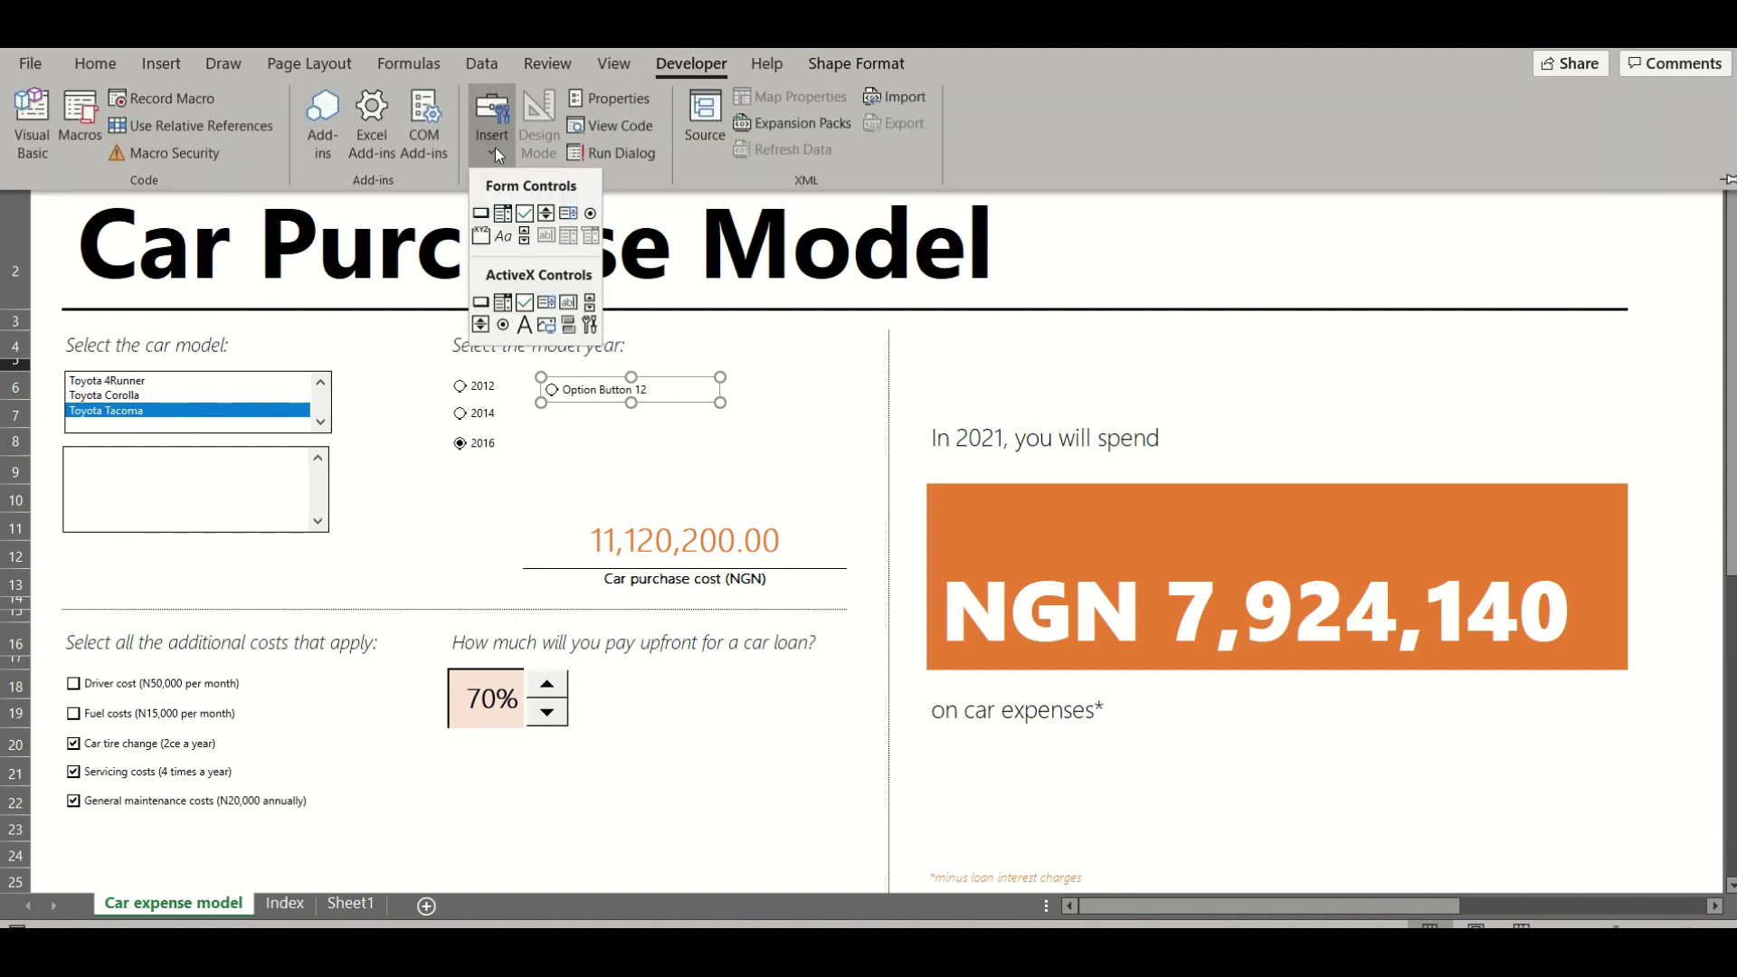
pyautogui.click(526, 224)
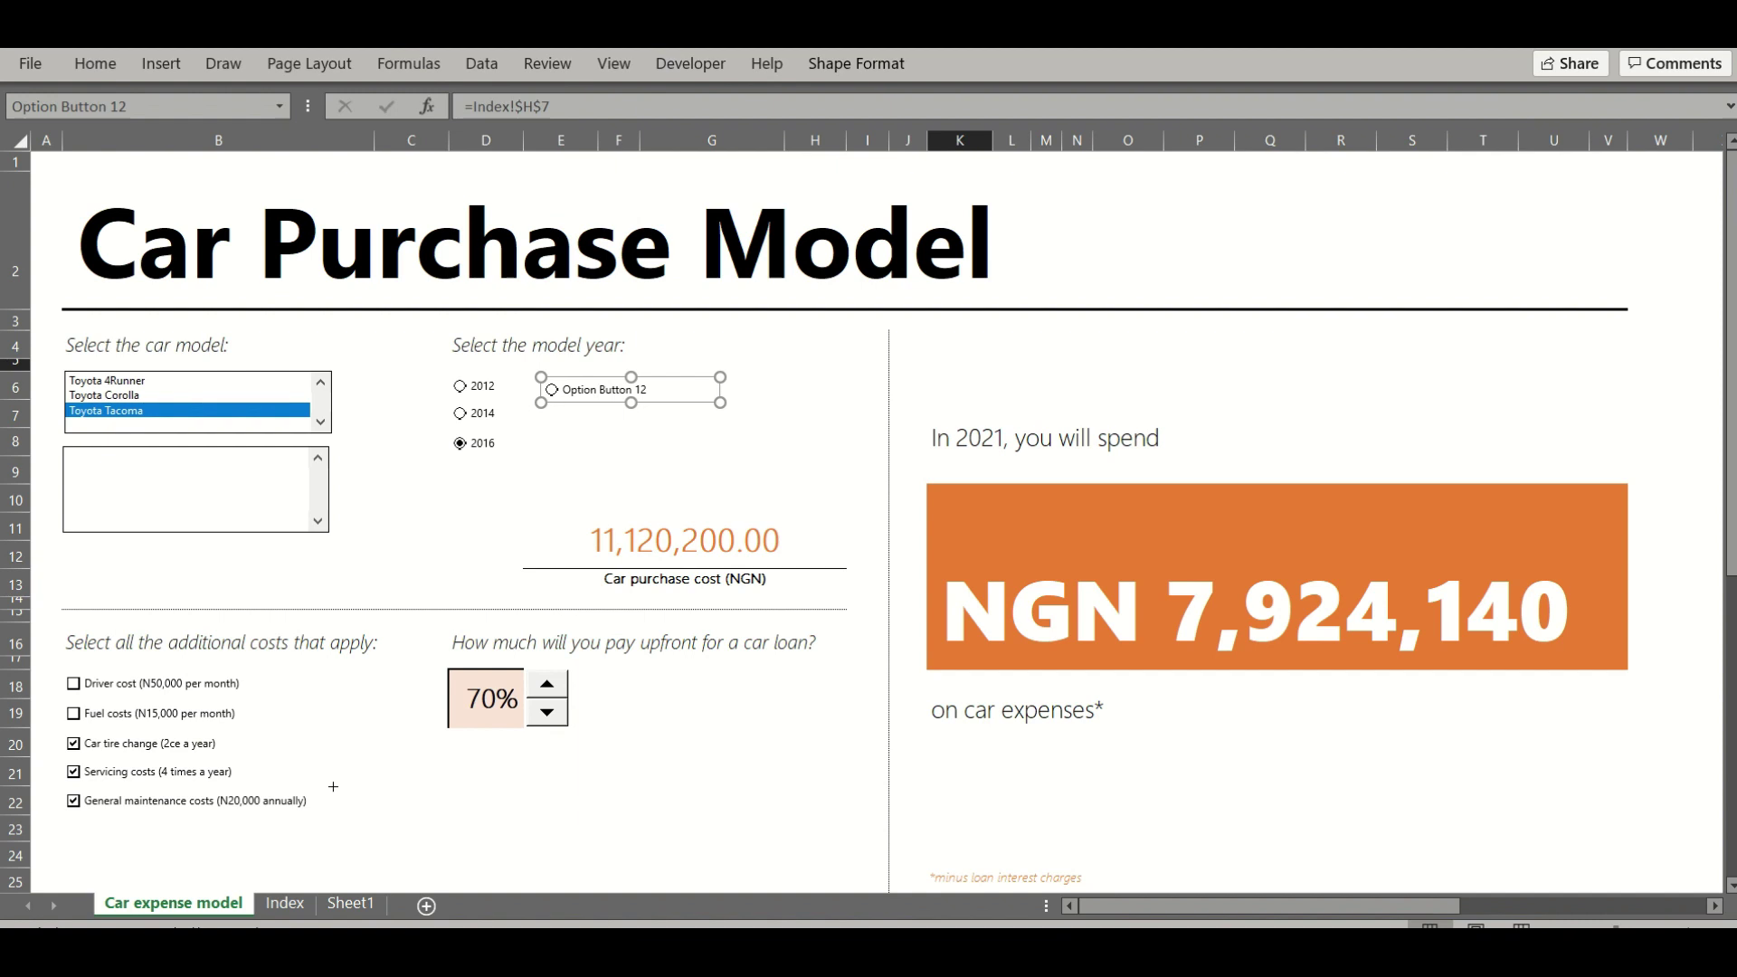
pyautogui.moveTo(333, 786)
pyautogui.mouseDown()
pyautogui.moveTo(428, 814)
pyautogui.moveTo(590, 816)
pyautogui.mouseUp()
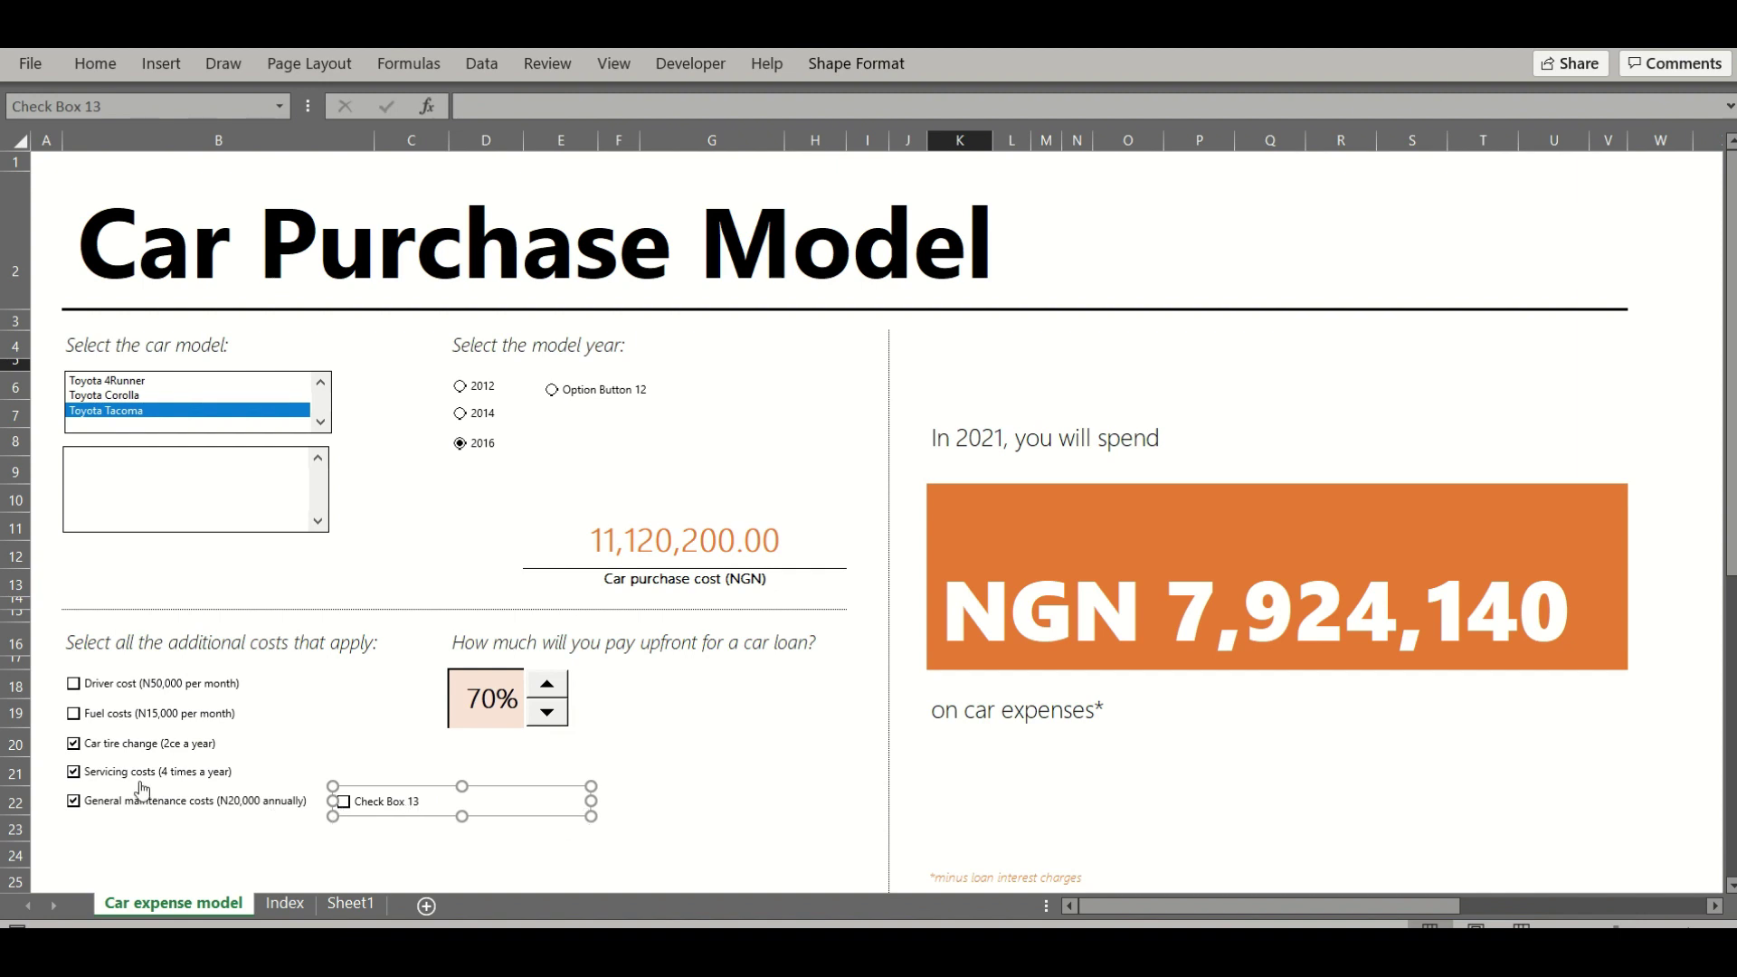
pyautogui.moveTo(415, 787); pyautogui.dragTo(134, 821)
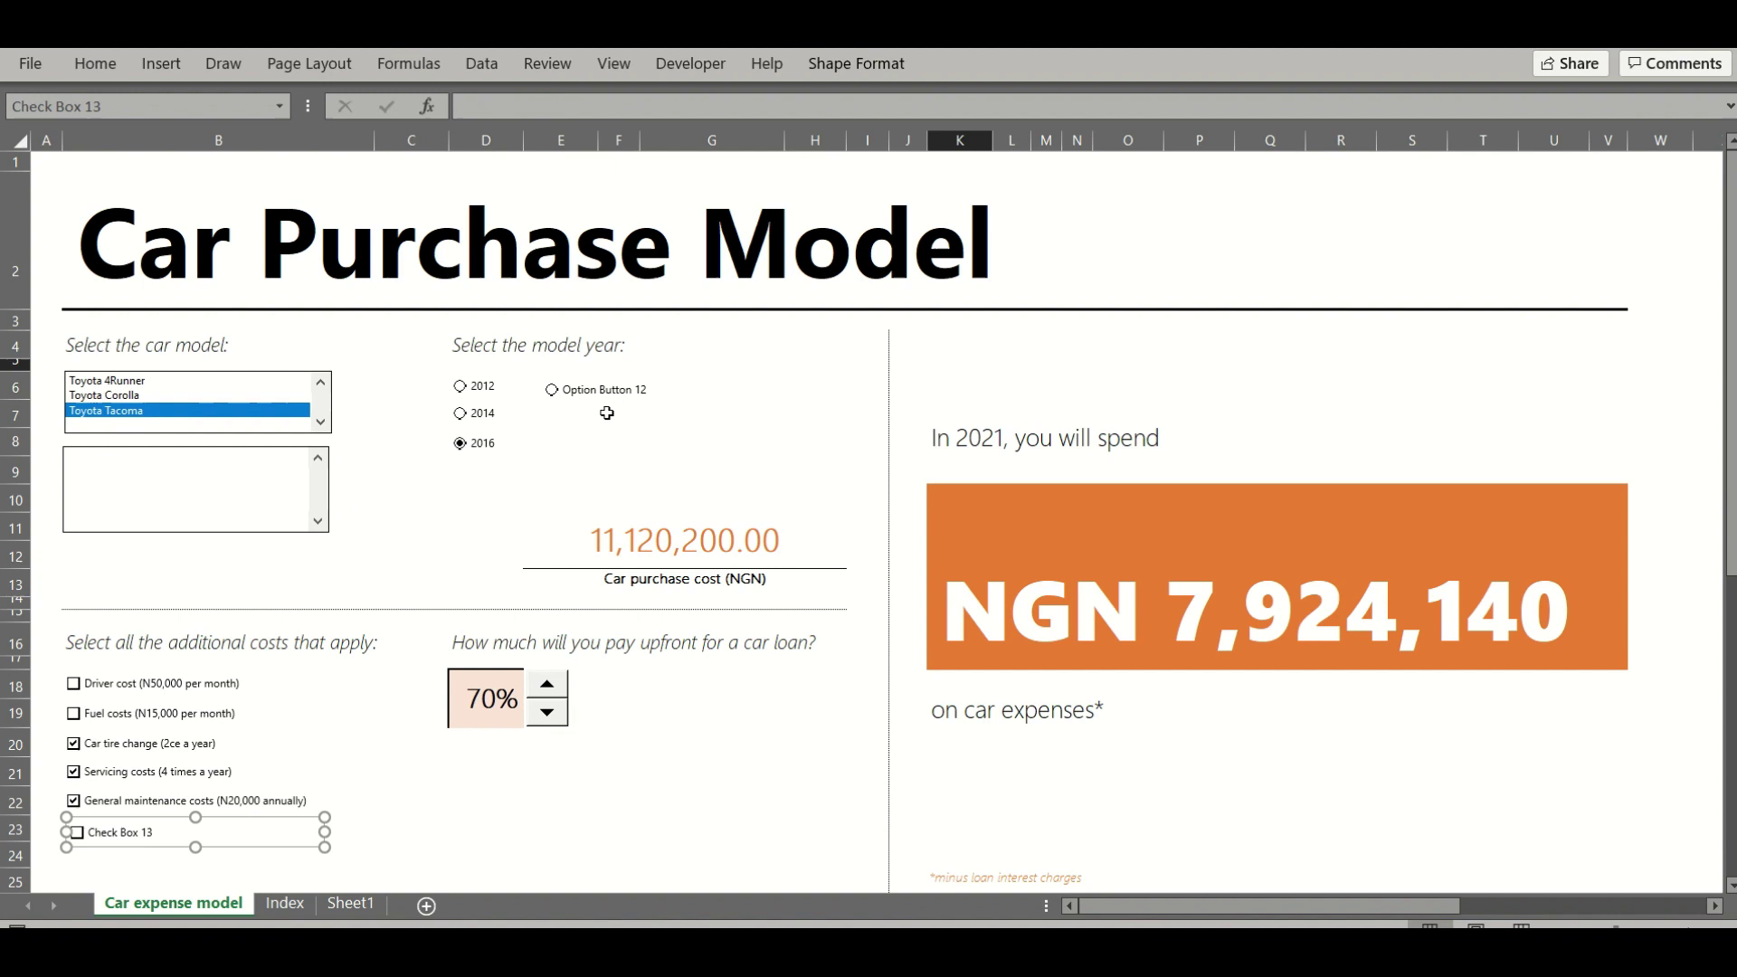
pyautogui.click(622, 385)
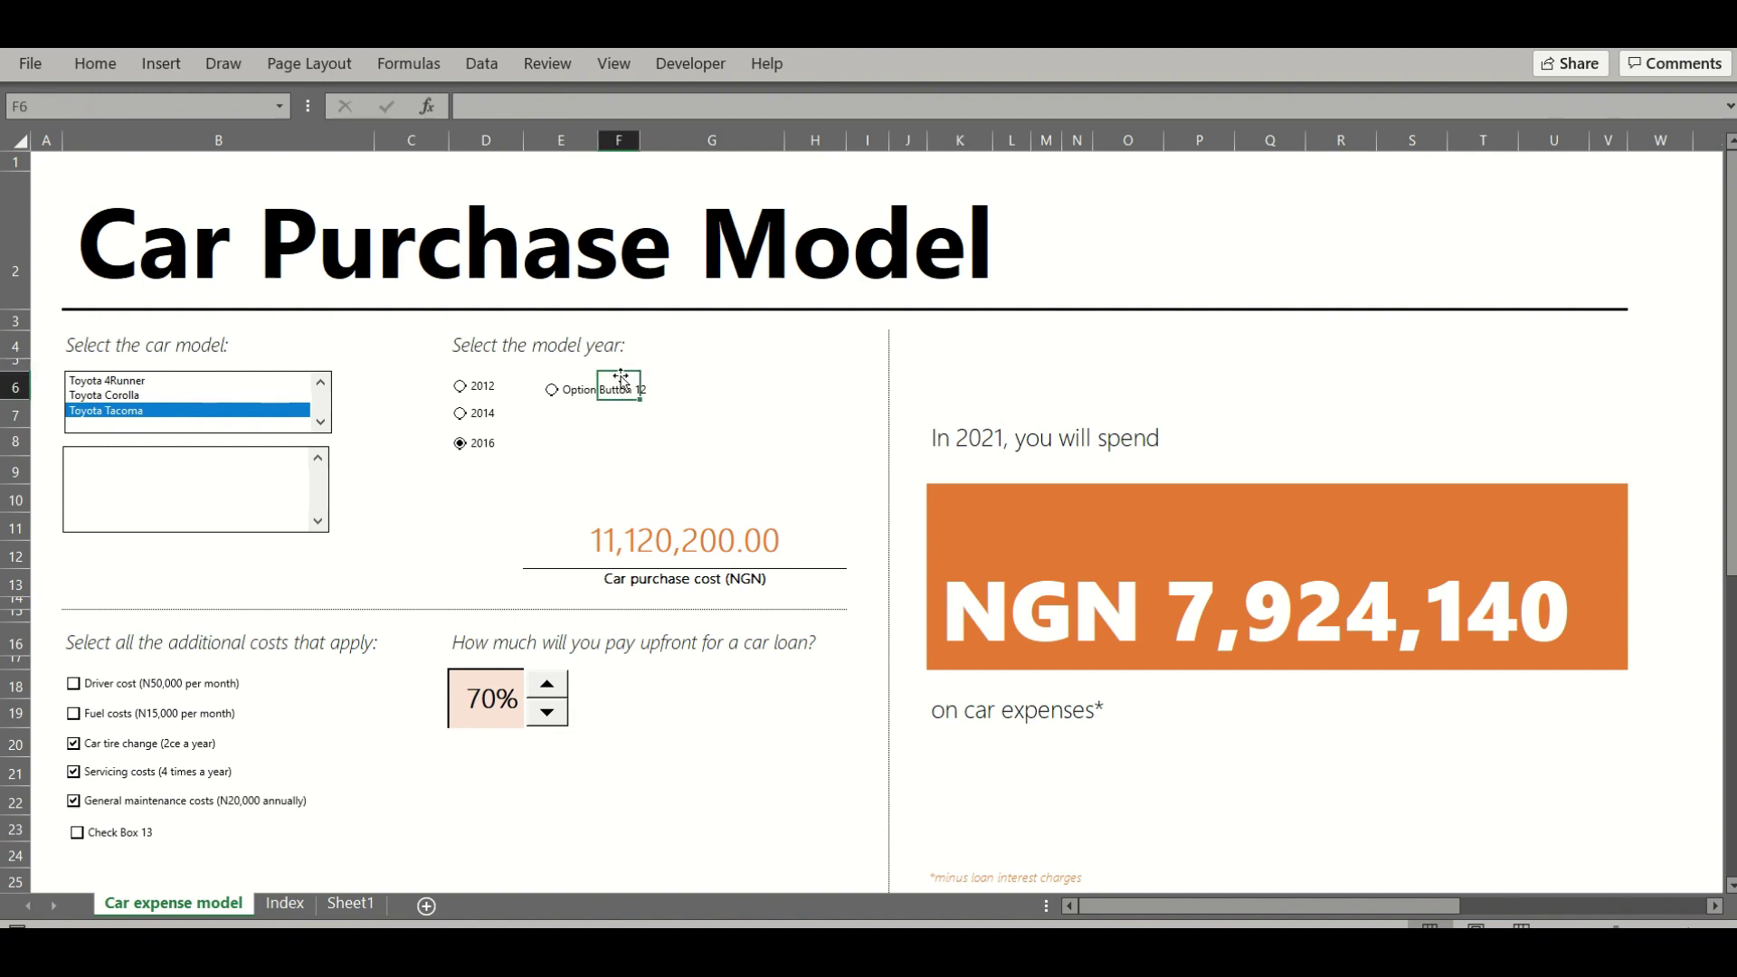
# - Drag Option Button 12 so it sits directly under the 2016 year option
pyautogui.rightClick(560, 388)
pyautogui.press('Escape')
pyautogui.moveTo(561, 387); pyautogui.dragTo(469, 454)
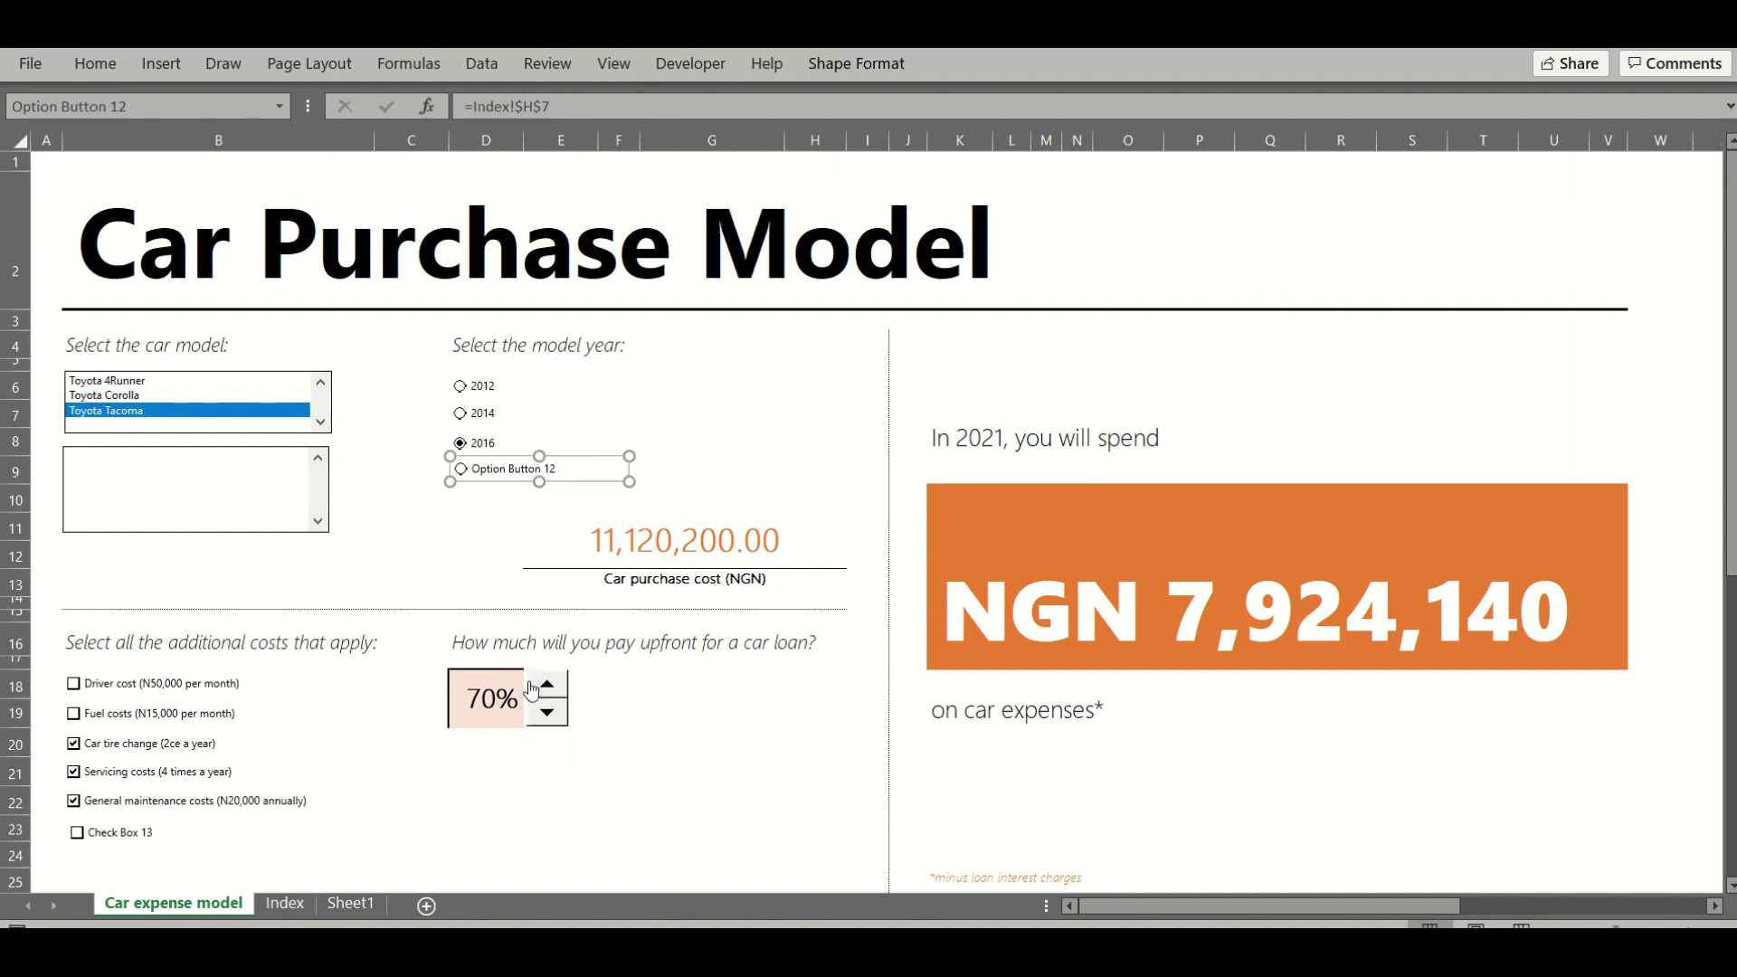
pyautogui.click(686, 61)
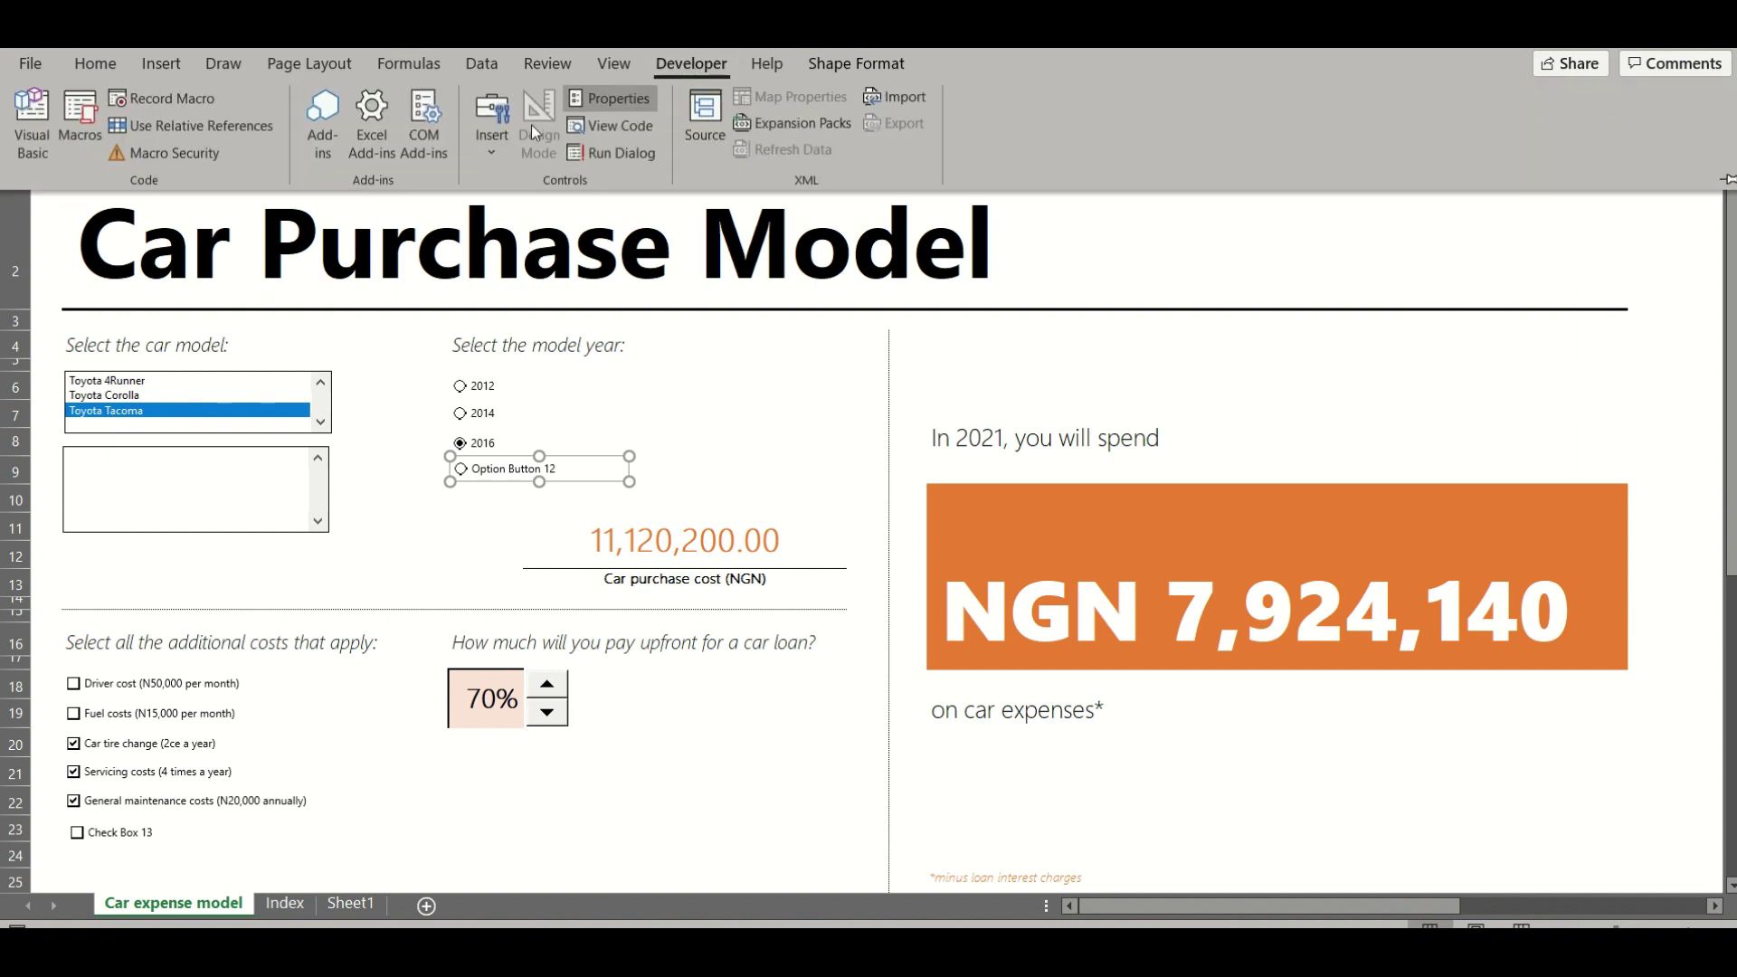
pyautogui.click(498, 145)
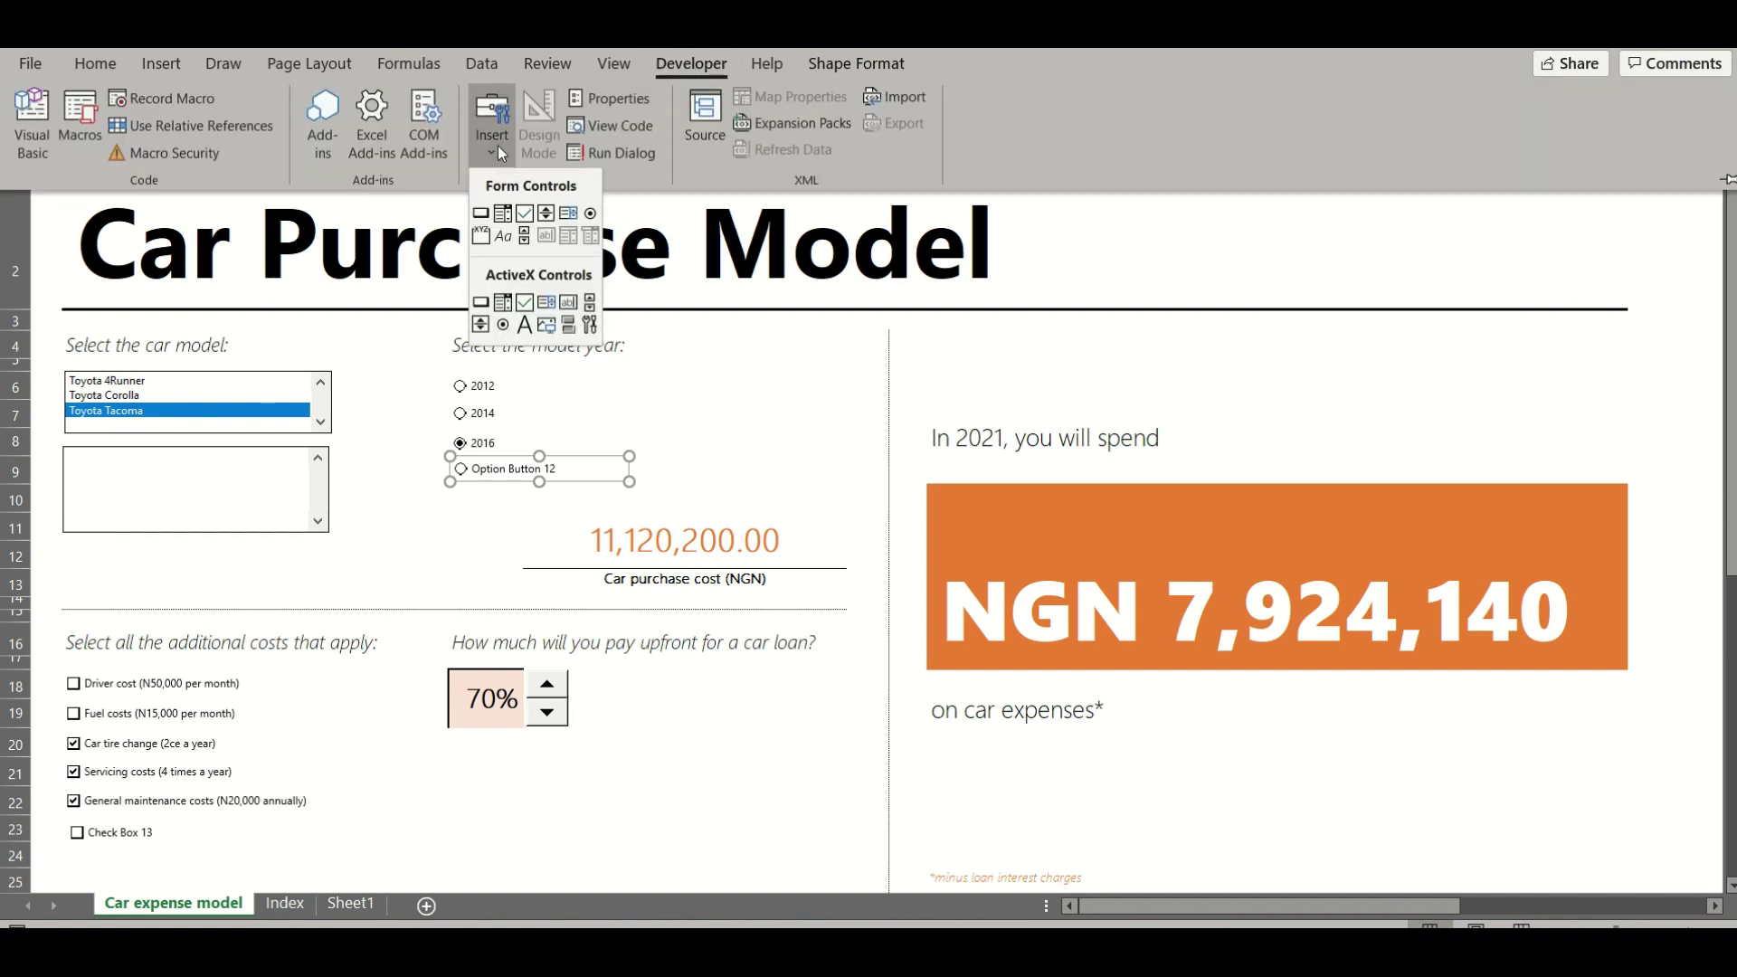
# - Draw Spinner 14 beside the loan spinner and raise the upfront payment from 70% to 75%
pyautogui.click(546, 217)
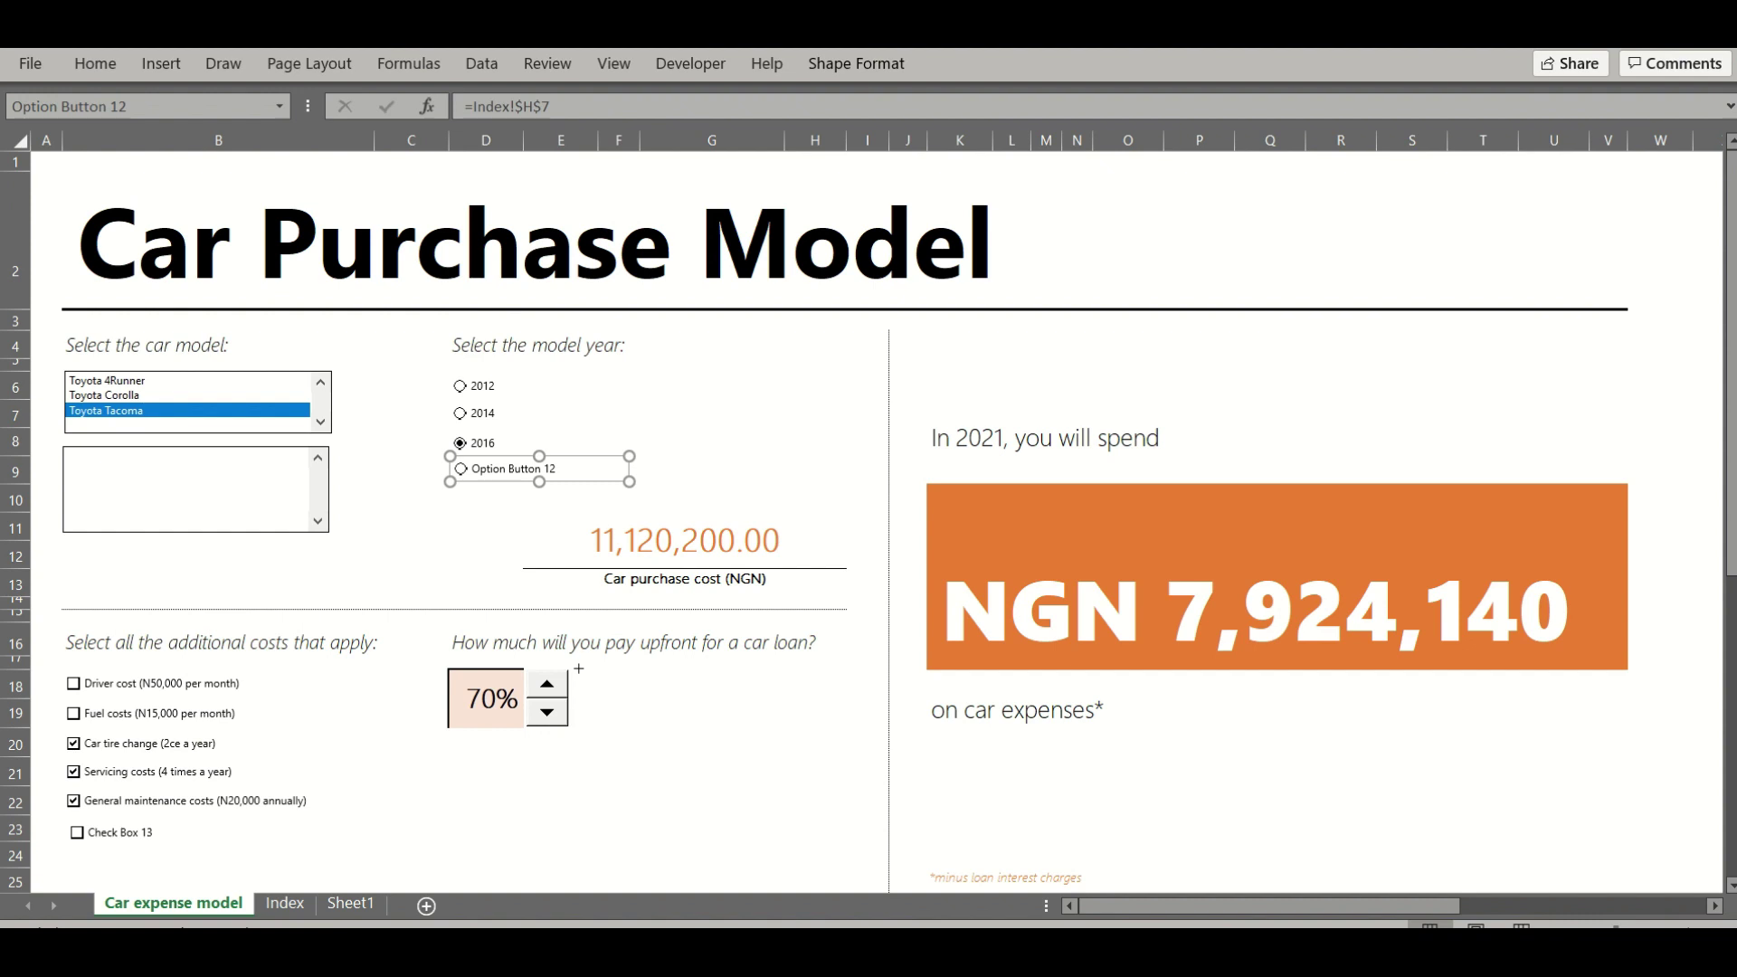
pyautogui.moveTo(579, 669); pyautogui.dragTo(622, 727)
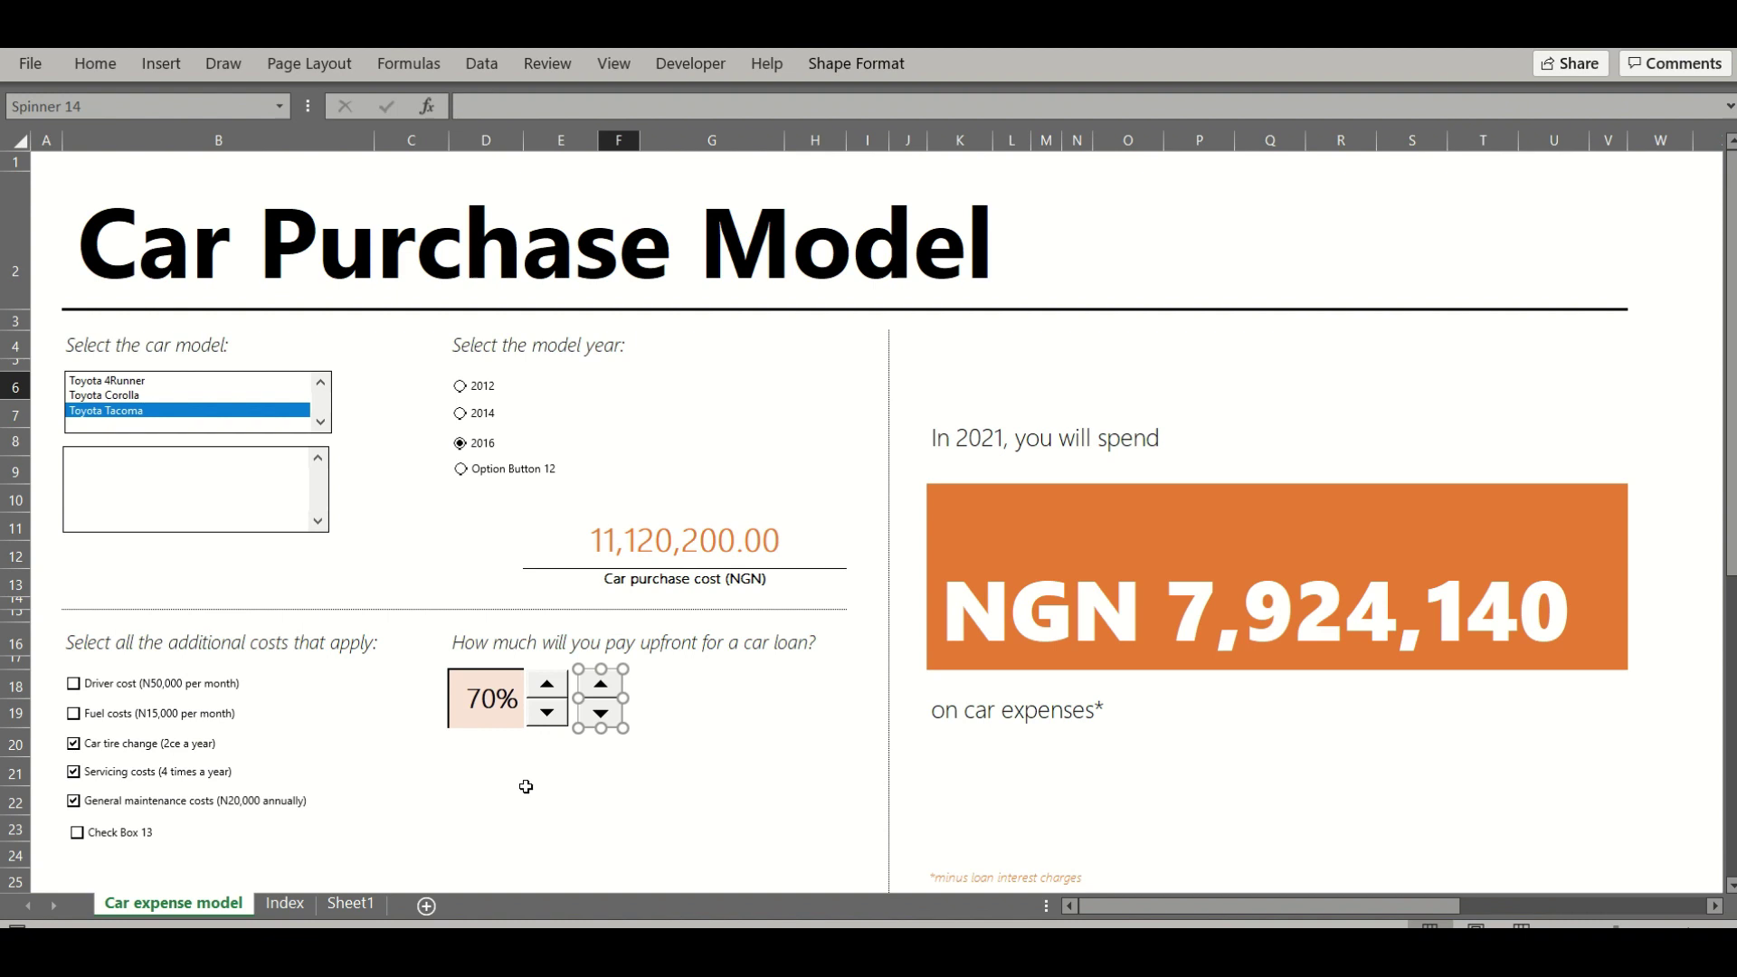
pyautogui.click(585, 787)
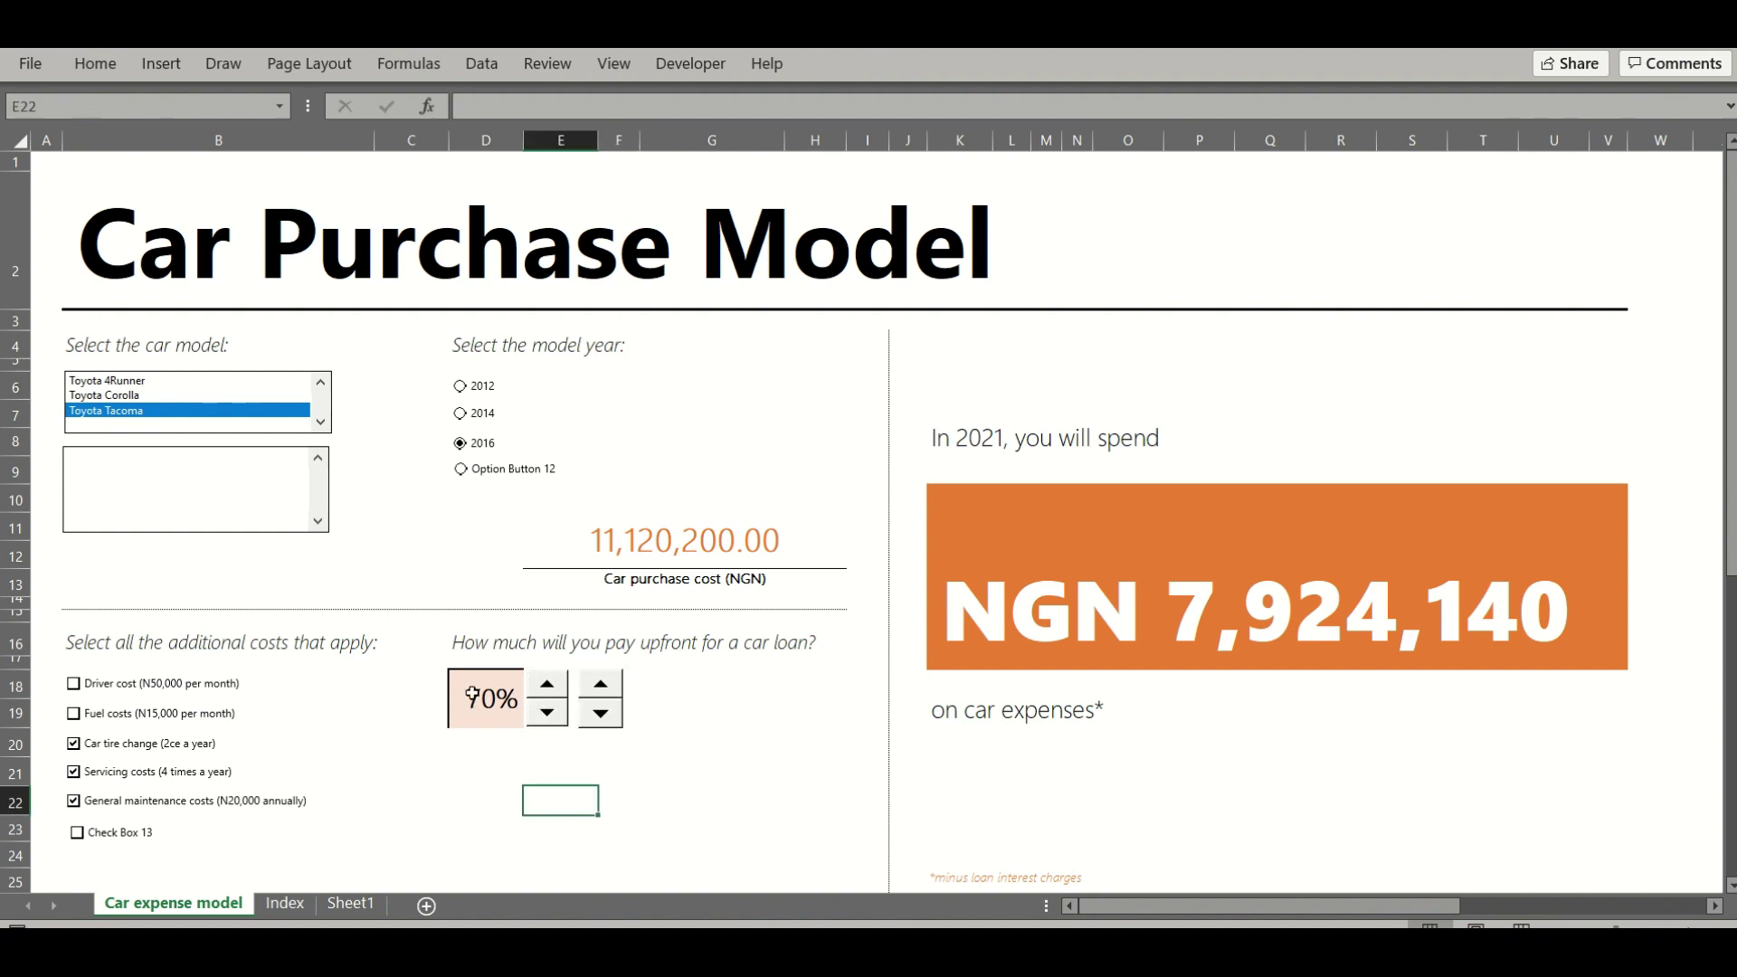
pyautogui.click(546, 686)
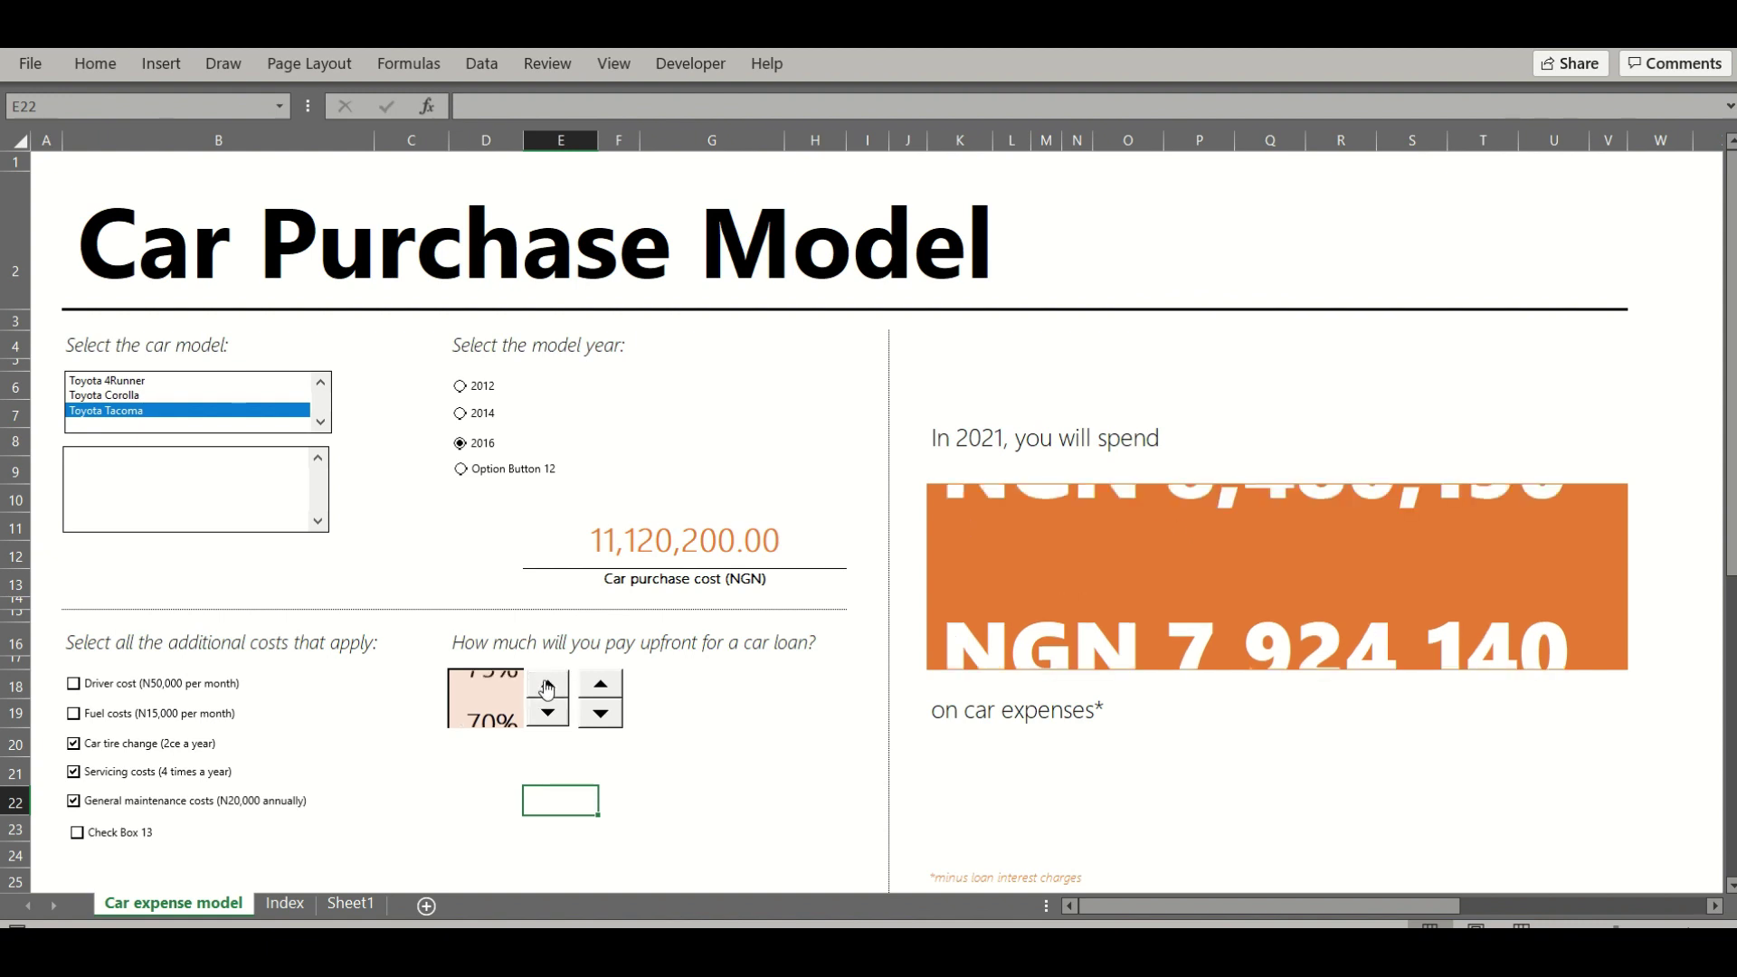